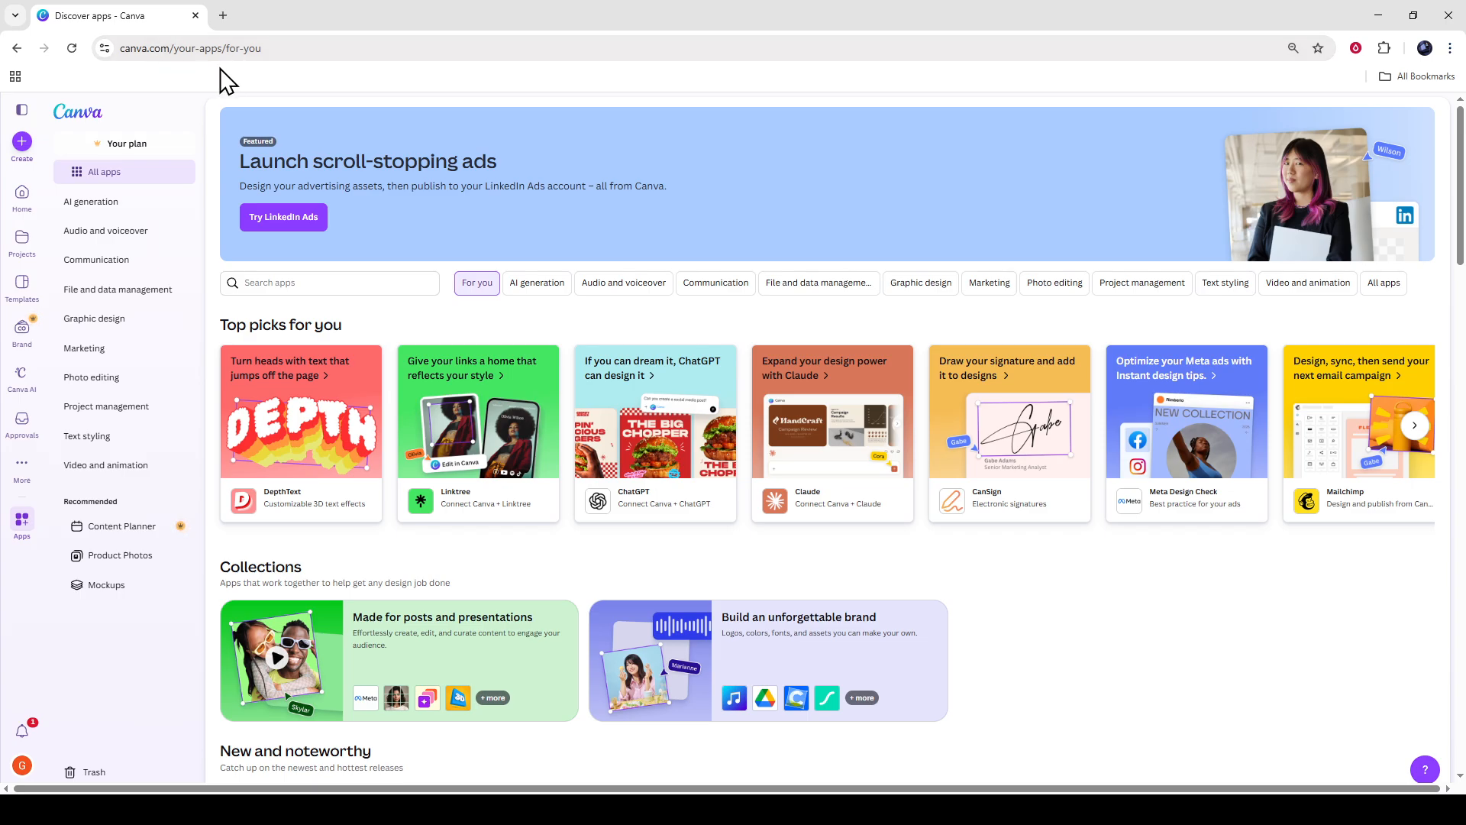
Step: Create a new video design from the Life Lately Instagram Reel in Statement Style template
left_click(22, 144)
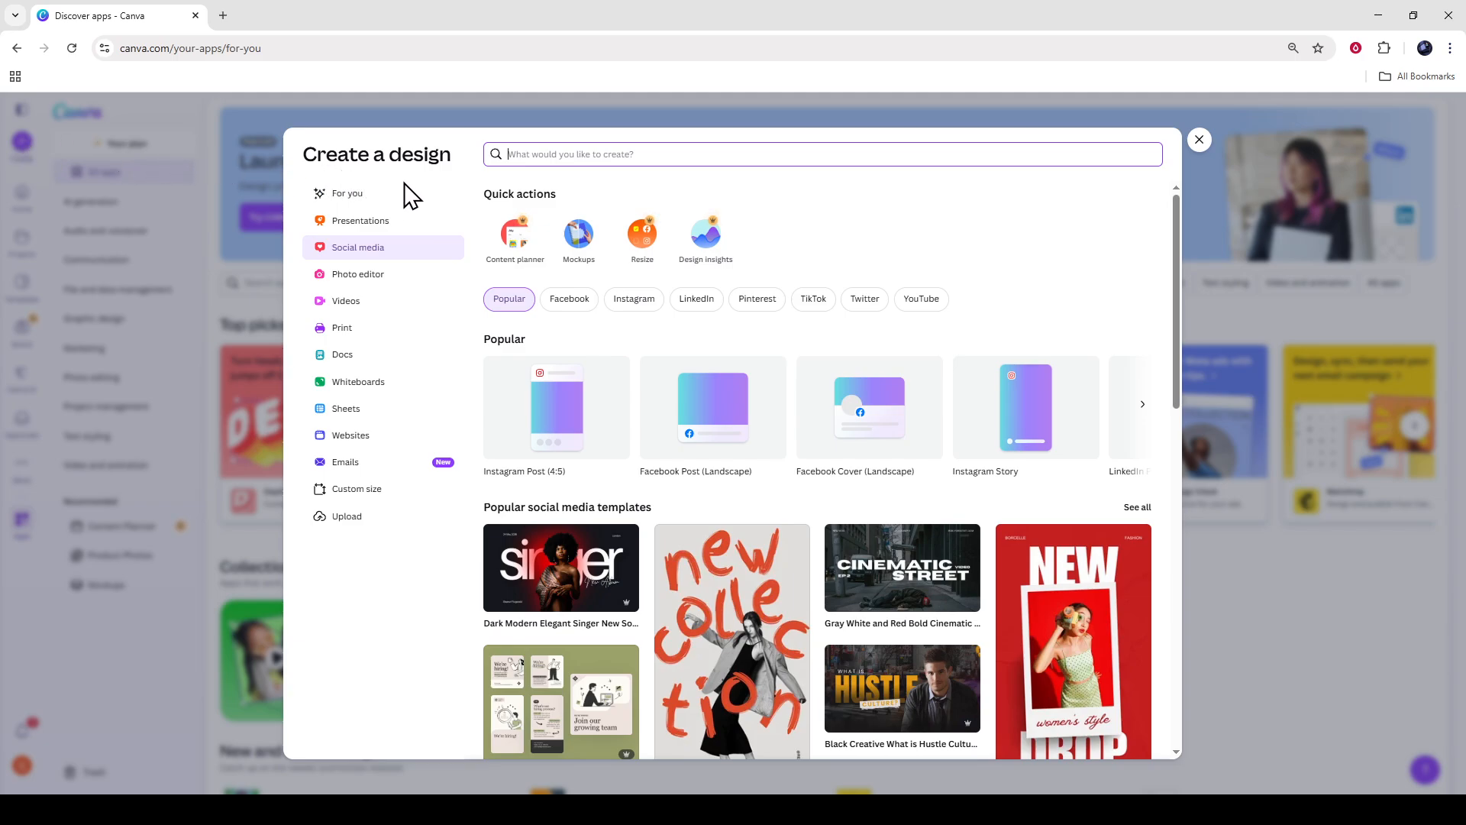
left_click(361, 305)
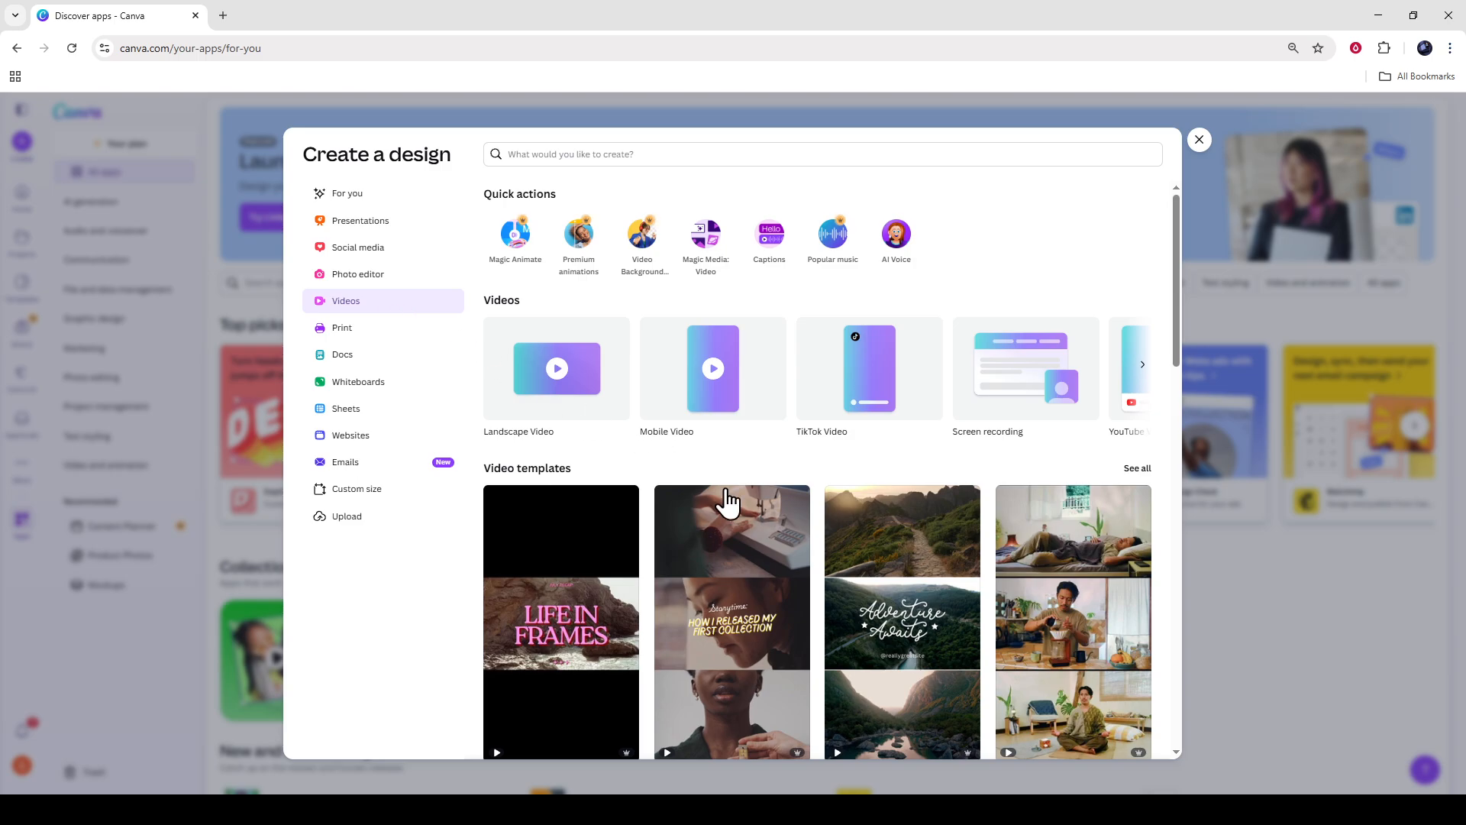
scroll(721, 483, "down", 3)
scroll(711, 510, "down", 3)
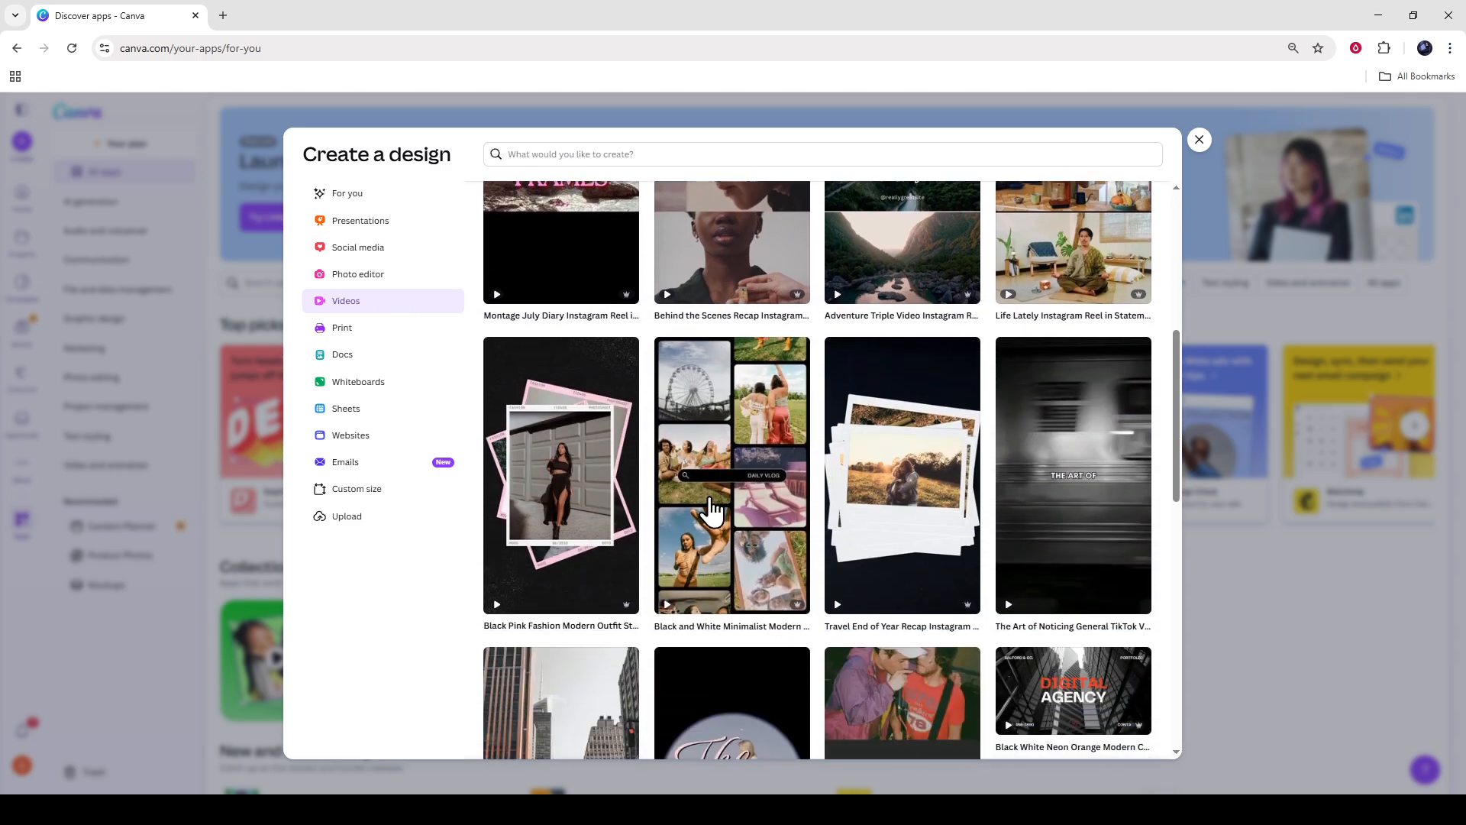
scroll(711, 507, "down", 4)
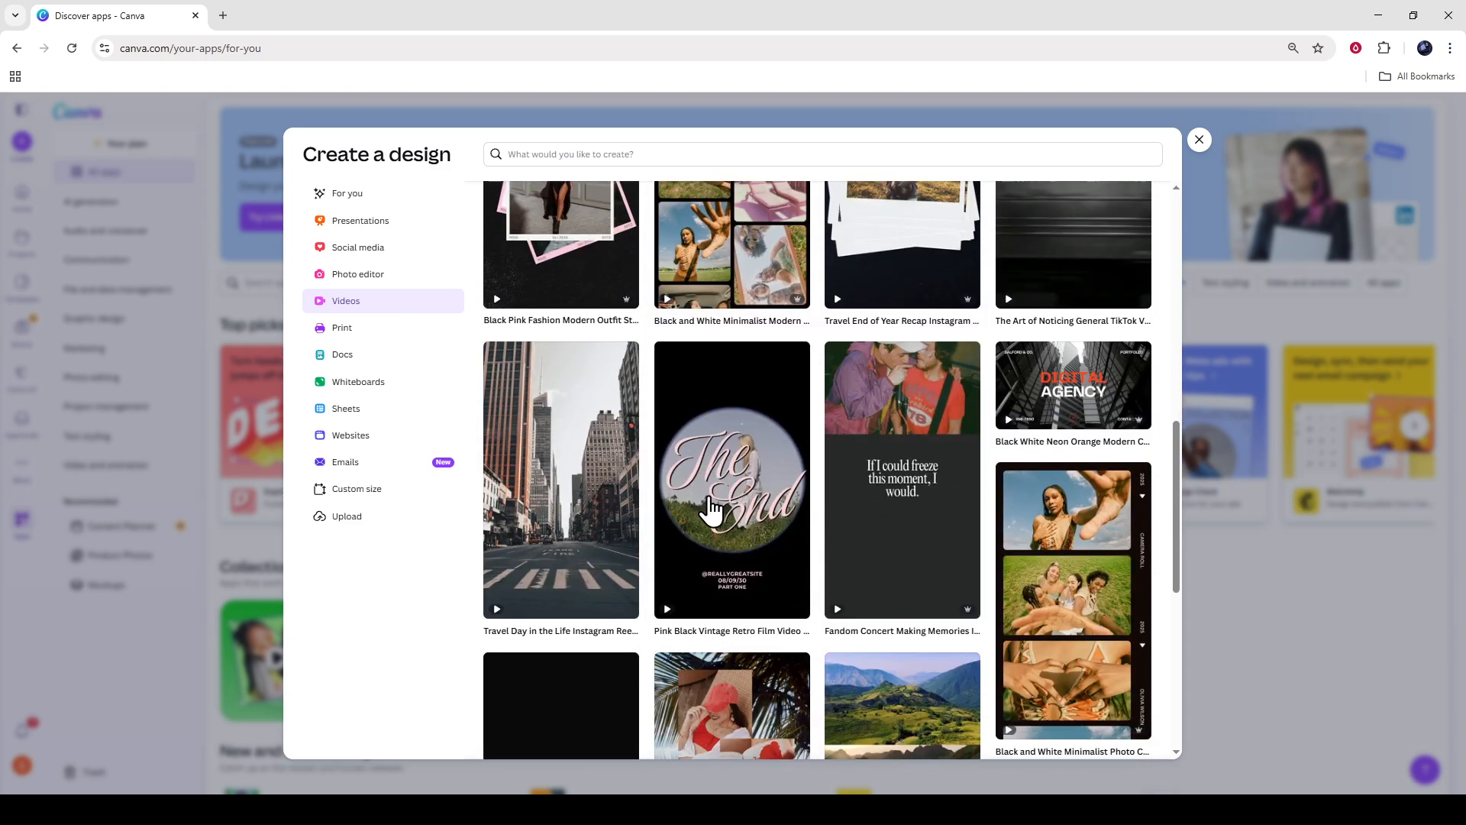
scroll(711, 508, "up", 3)
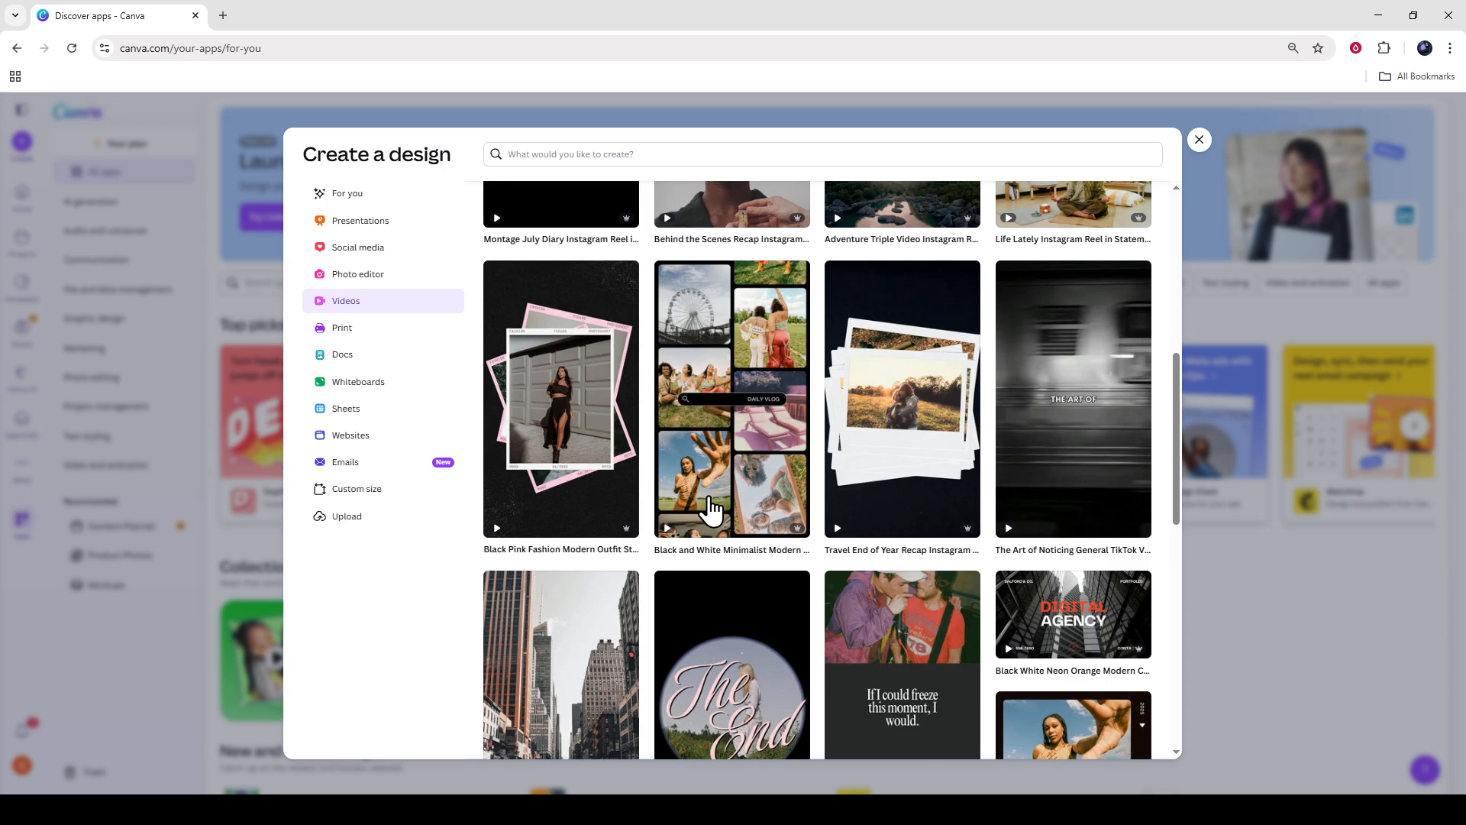
scroll(711, 508, "down", 9)
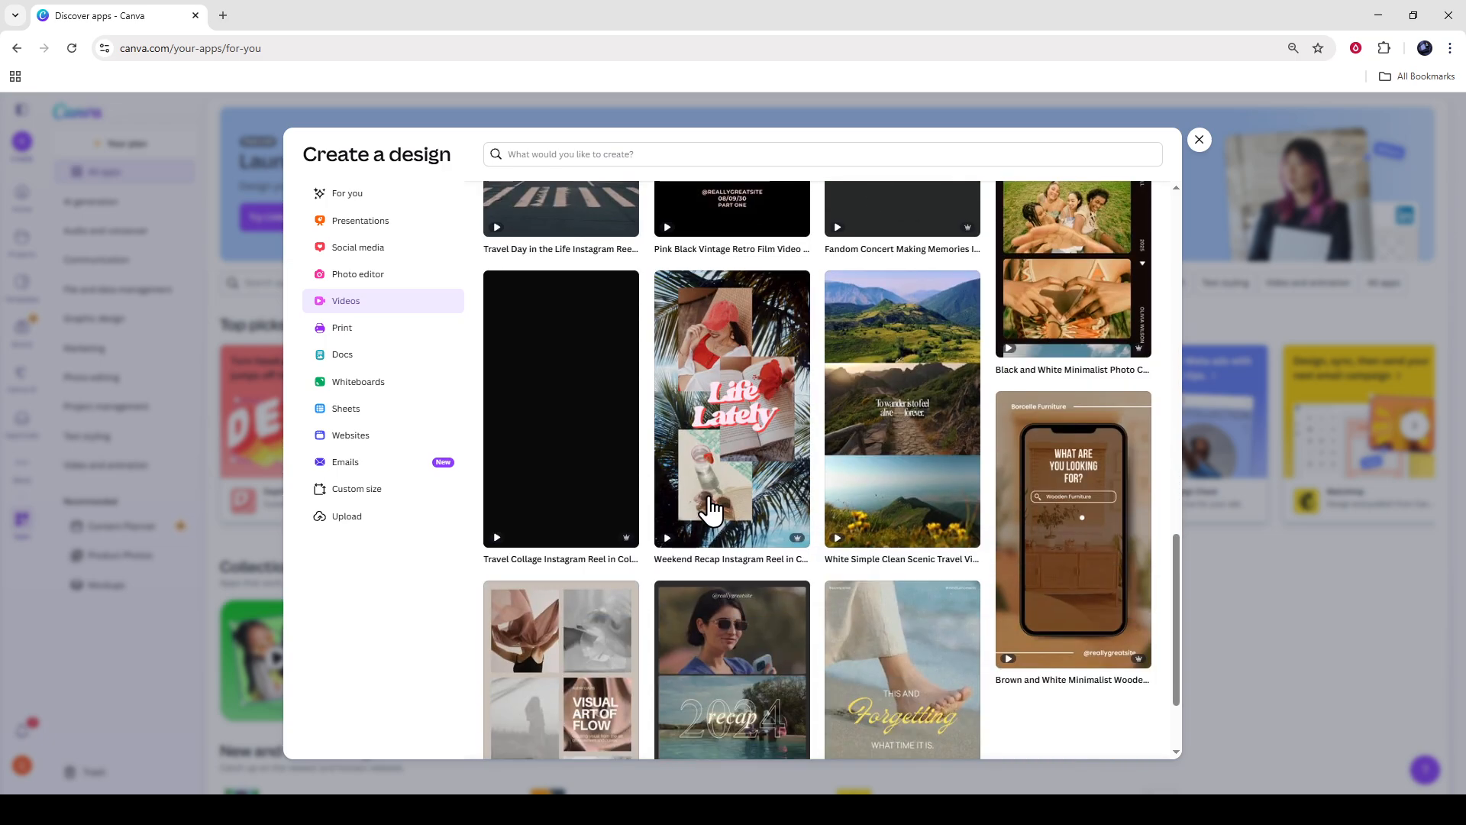
scroll(711, 508, "down", 2)
scroll(711, 507, "up", 12)
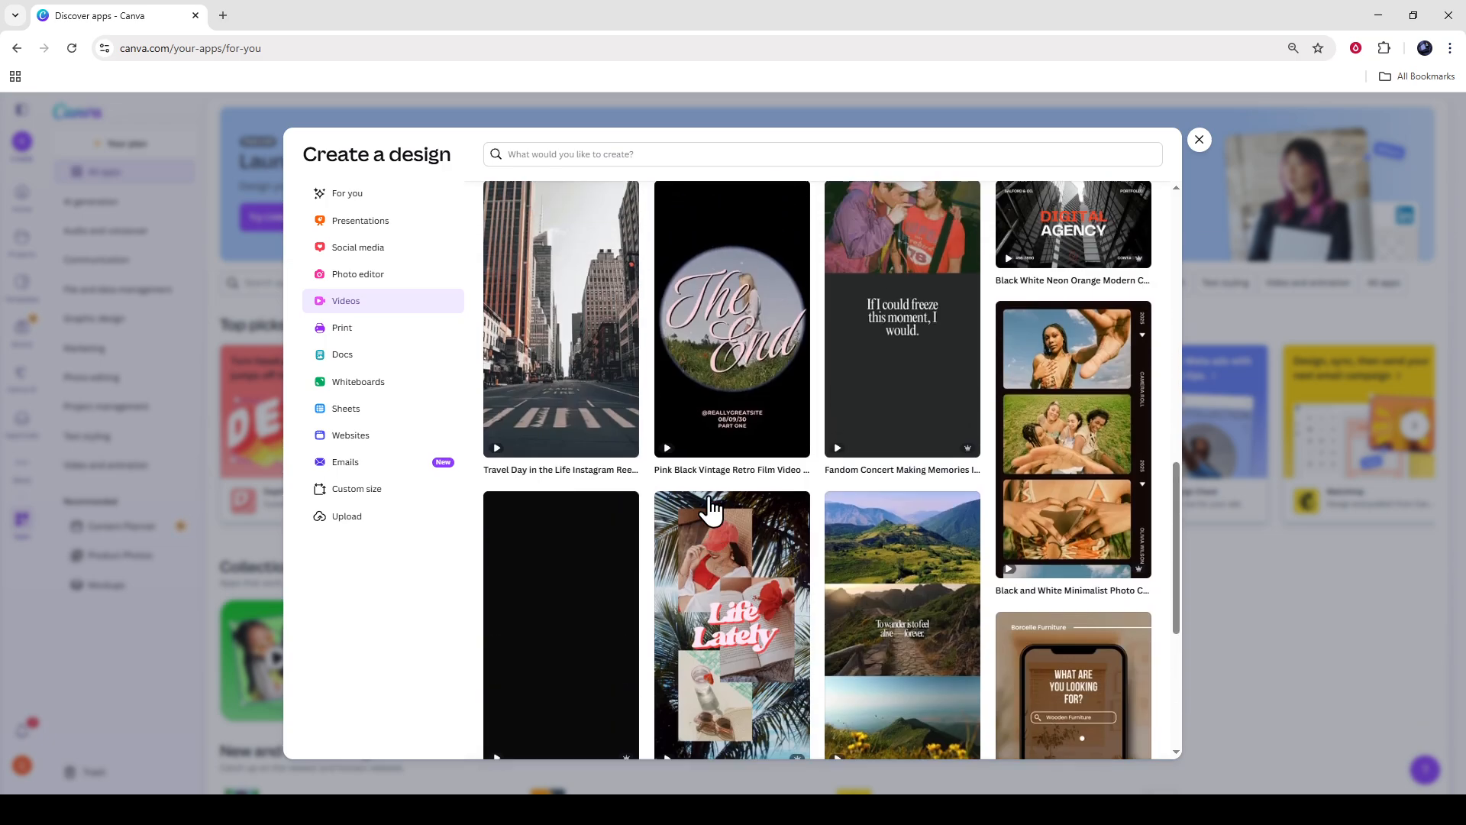
scroll(712, 508, "up", 4)
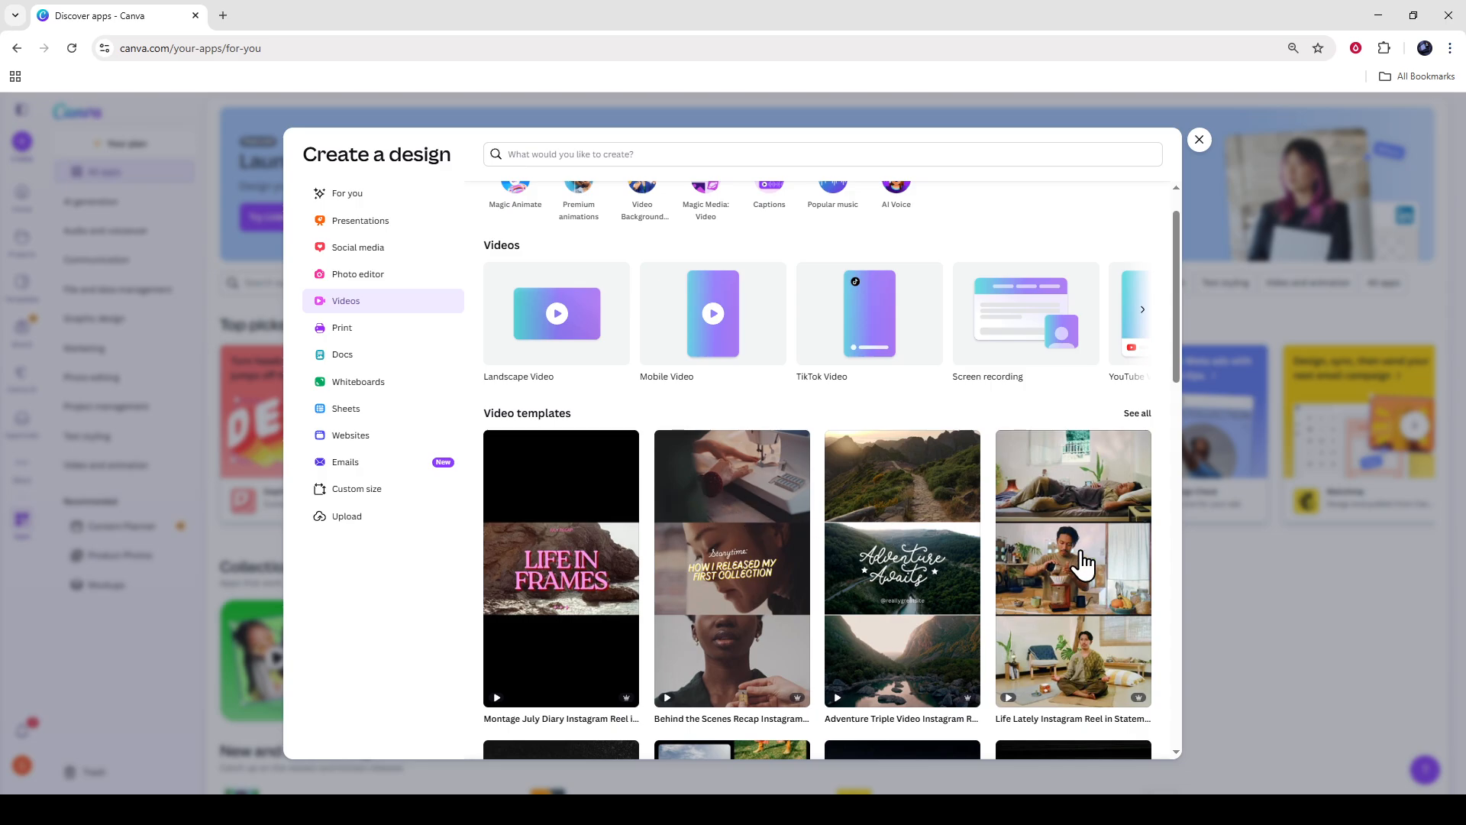
left_click(1077, 557)
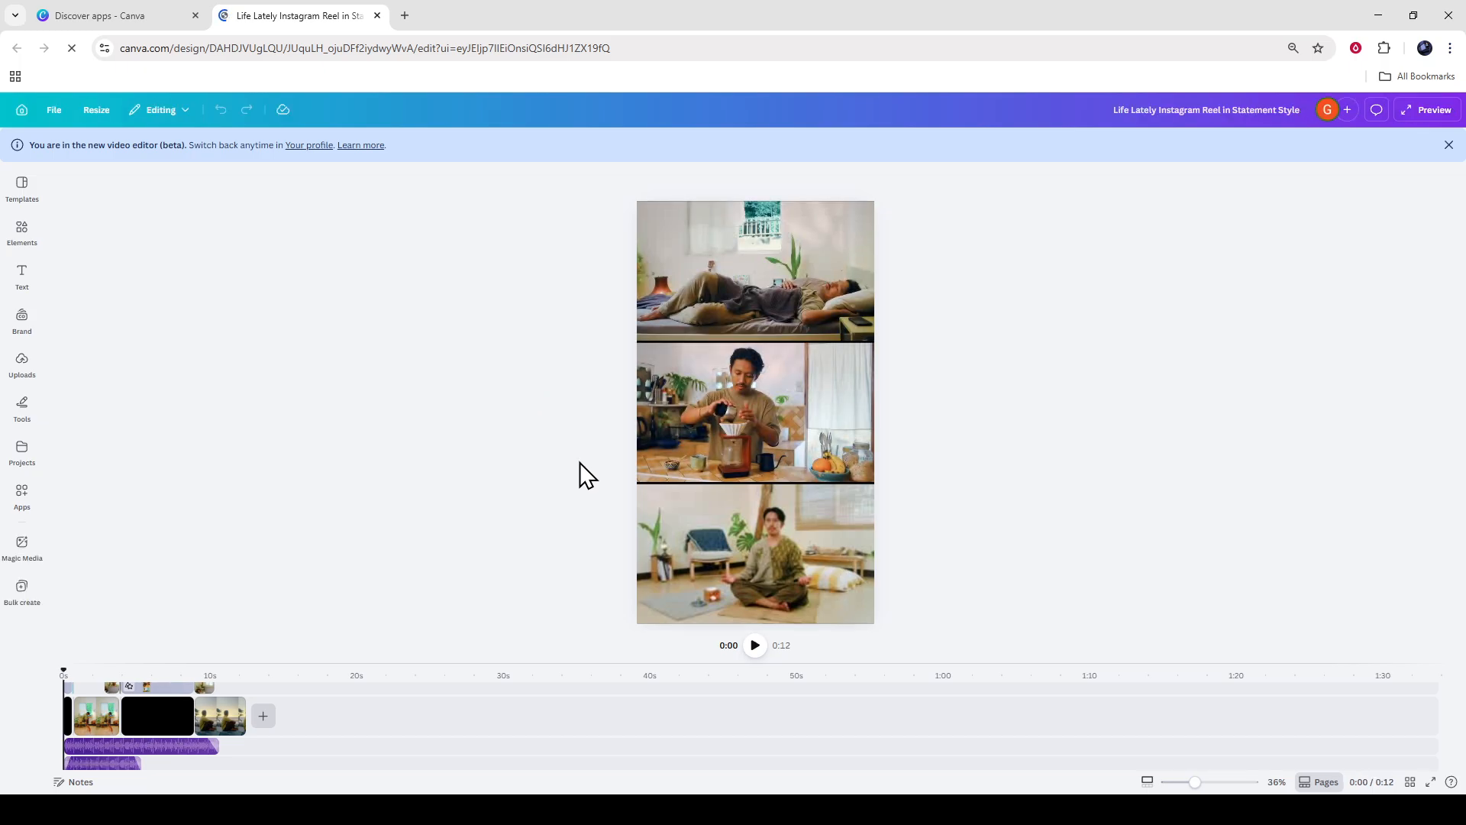
Step: Play back the opening of the video, stop it, and dismiss the tip about multiple tracks in one timeline
left_click(755, 645)
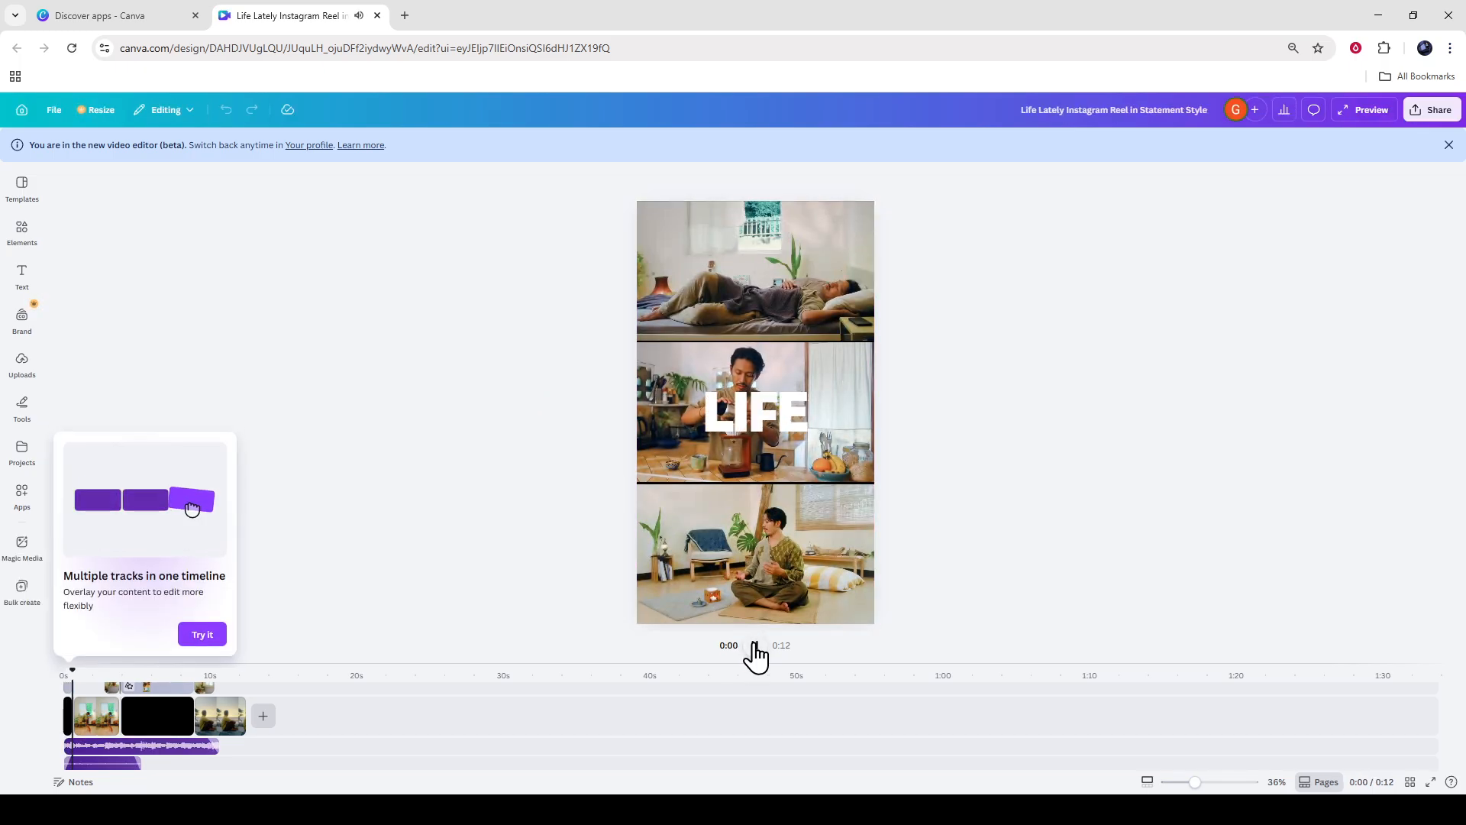
left_click(755, 645)
left_click(202, 640)
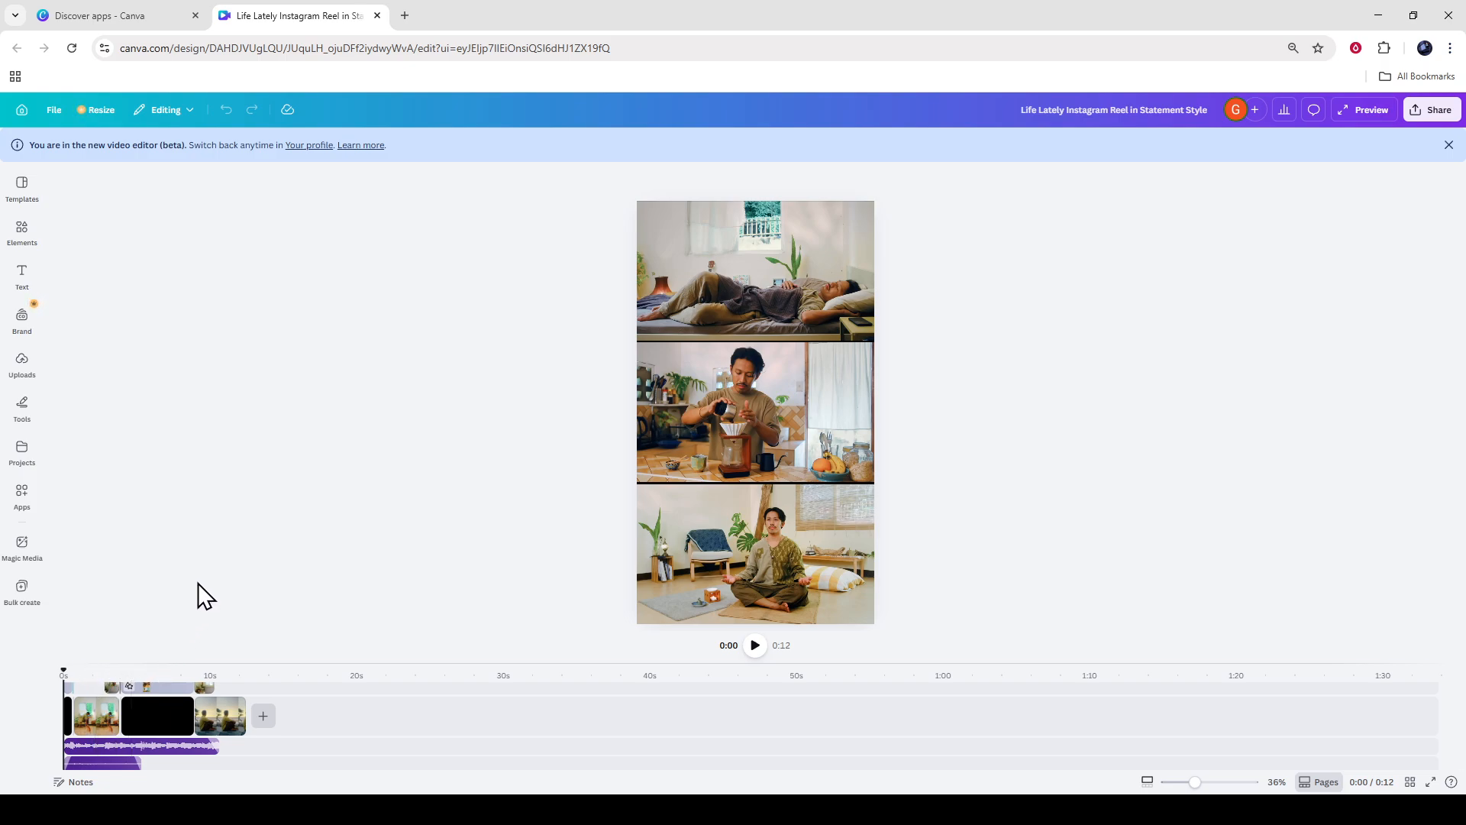
Step: Scrub through the second clip to about 3.8 s and examine the options for adding a clip at the end
left_click(92, 718)
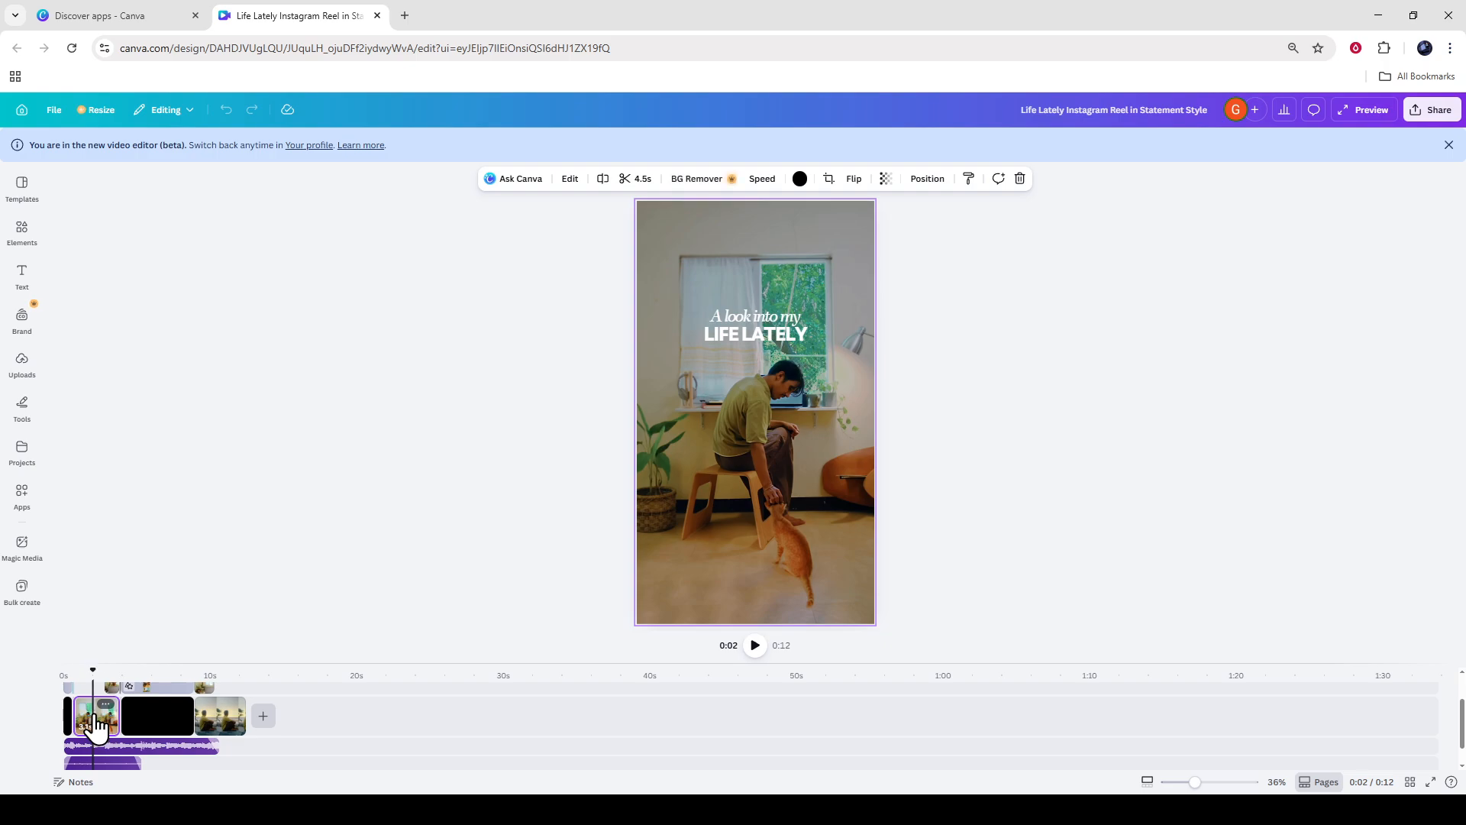
mouse_move(93, 675)
left_mouse_down()
mouse_move(138, 675)
mouse_move(101, 675)
mouse_move(118, 675)
left_mouse_up()
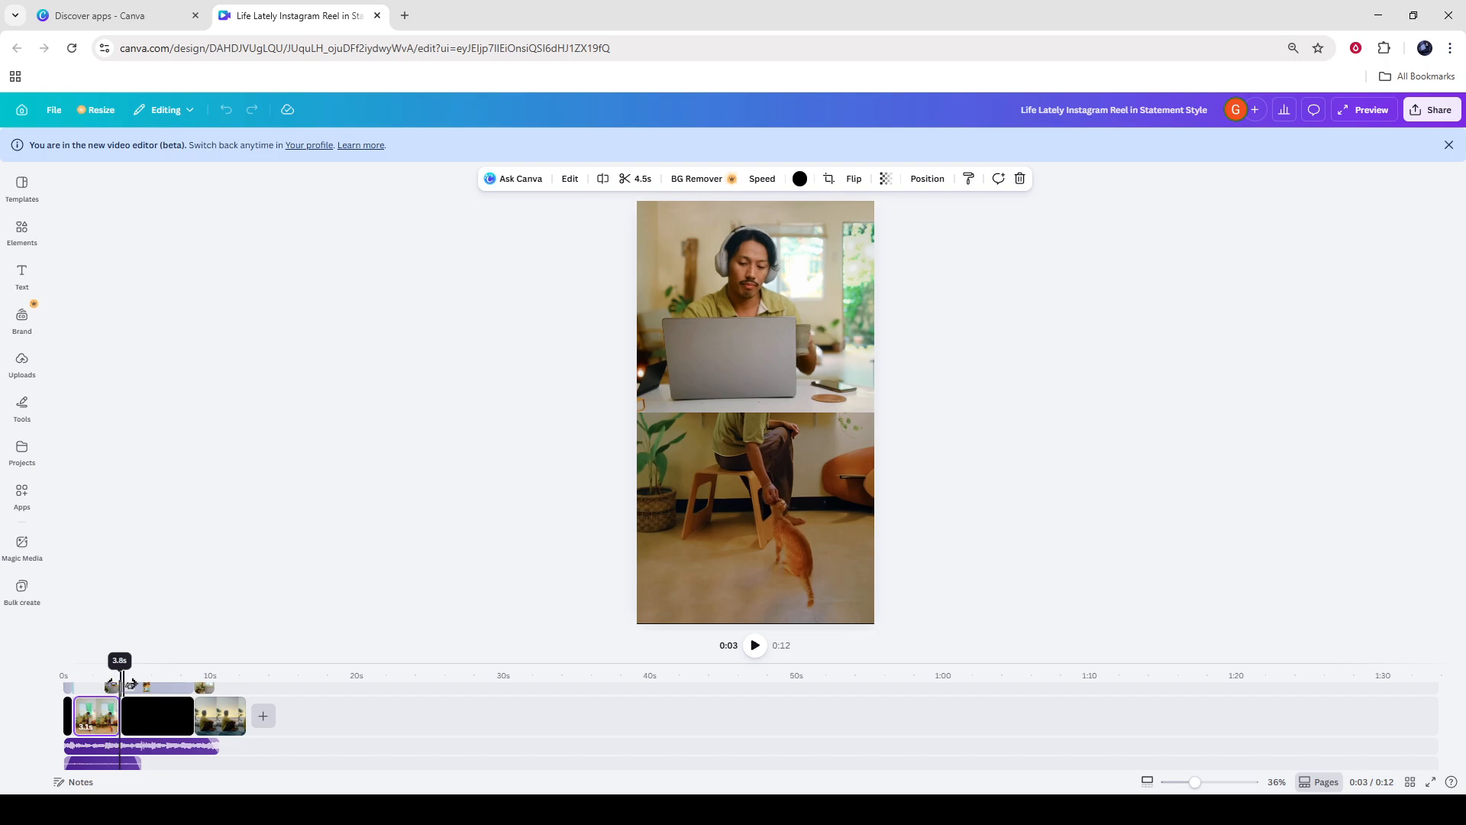
left_click(263, 718)
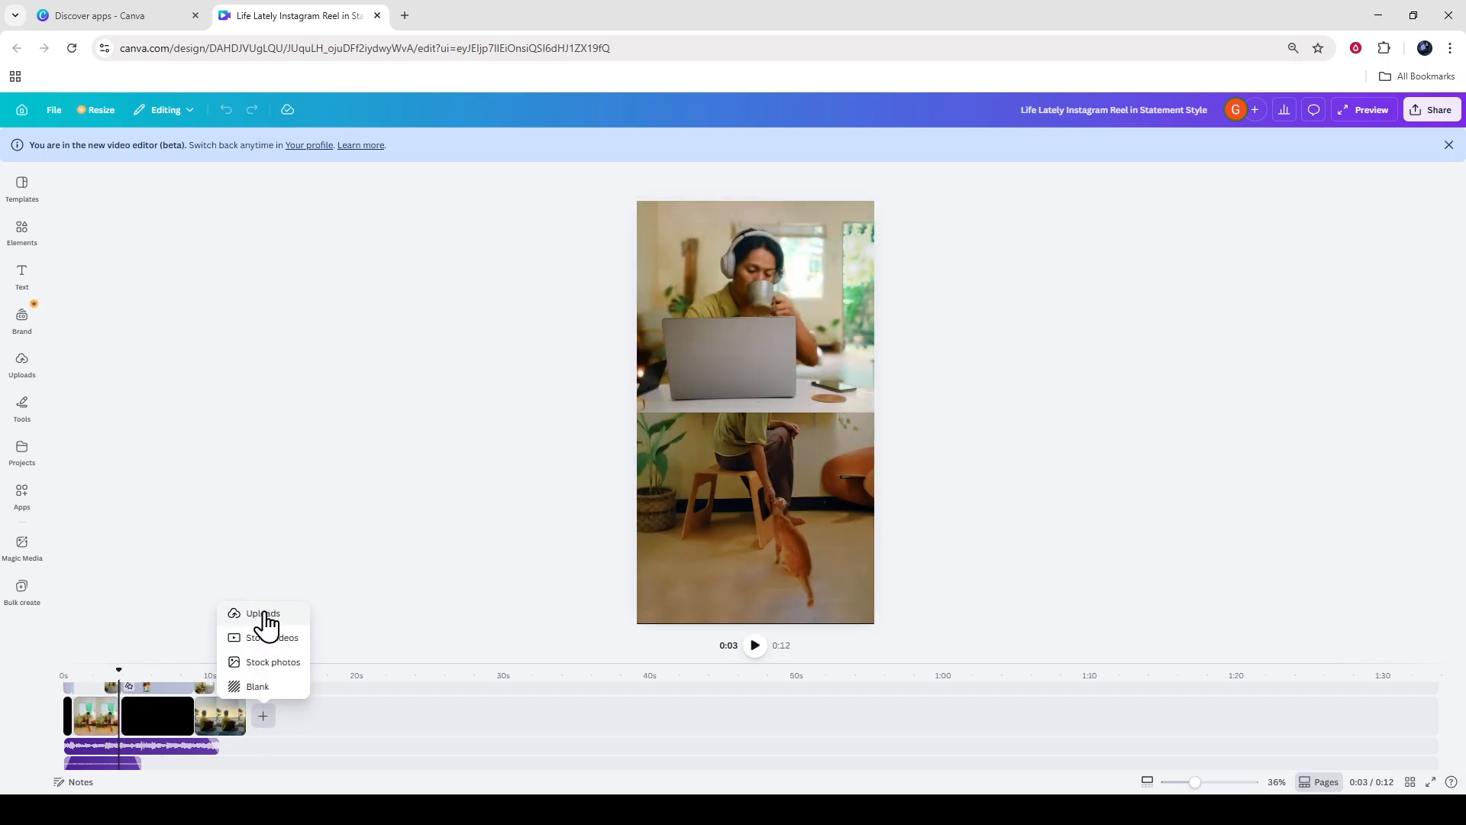
left_click(327, 622)
Step: Add a heading reading "Reading" over the last clip, starting at about 10 s
left_click_drag(120, 676, 210, 677)
left_click(229, 718)
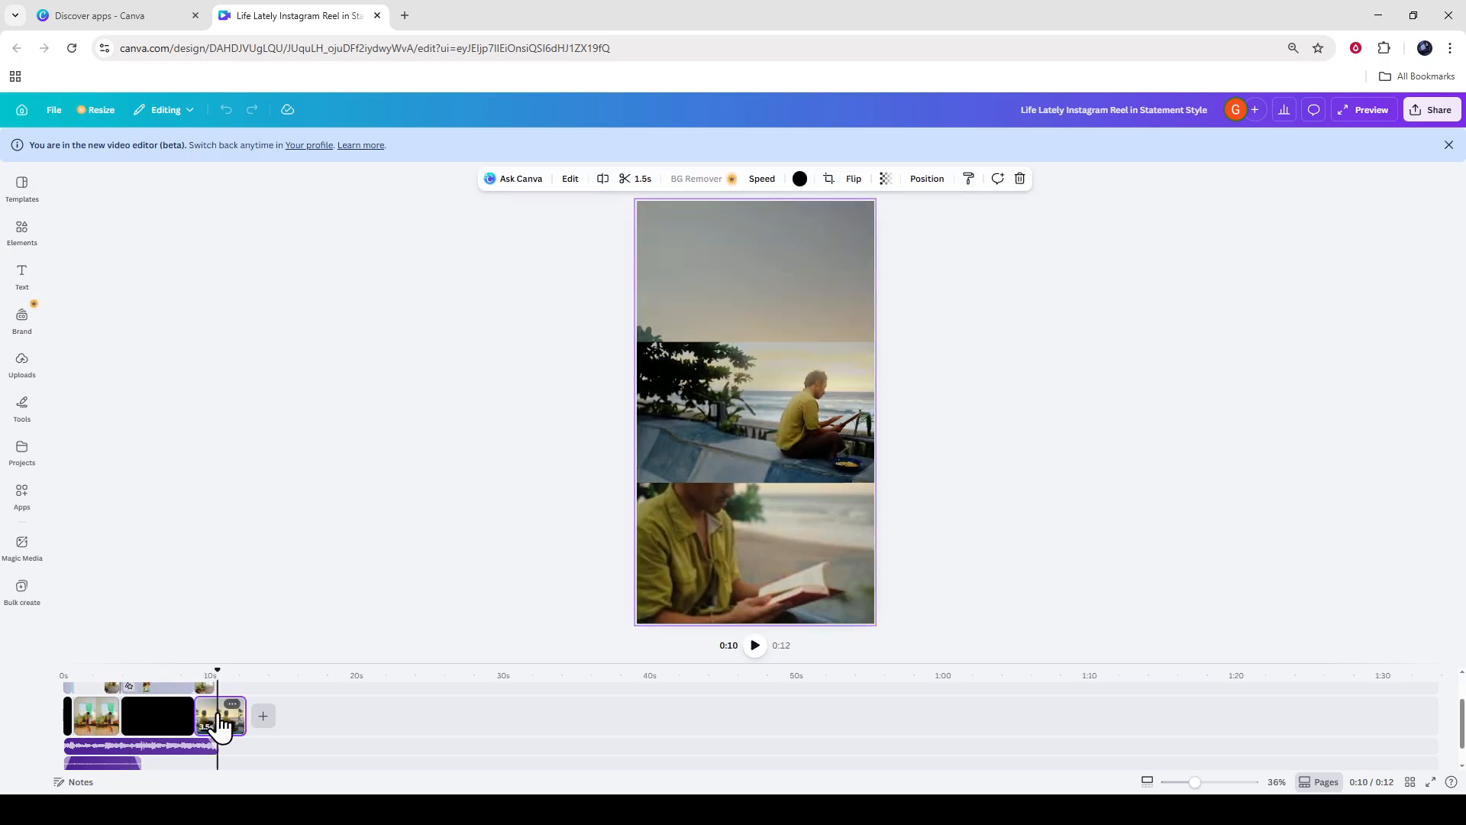
left_click(21, 313)
left_click(18, 282)
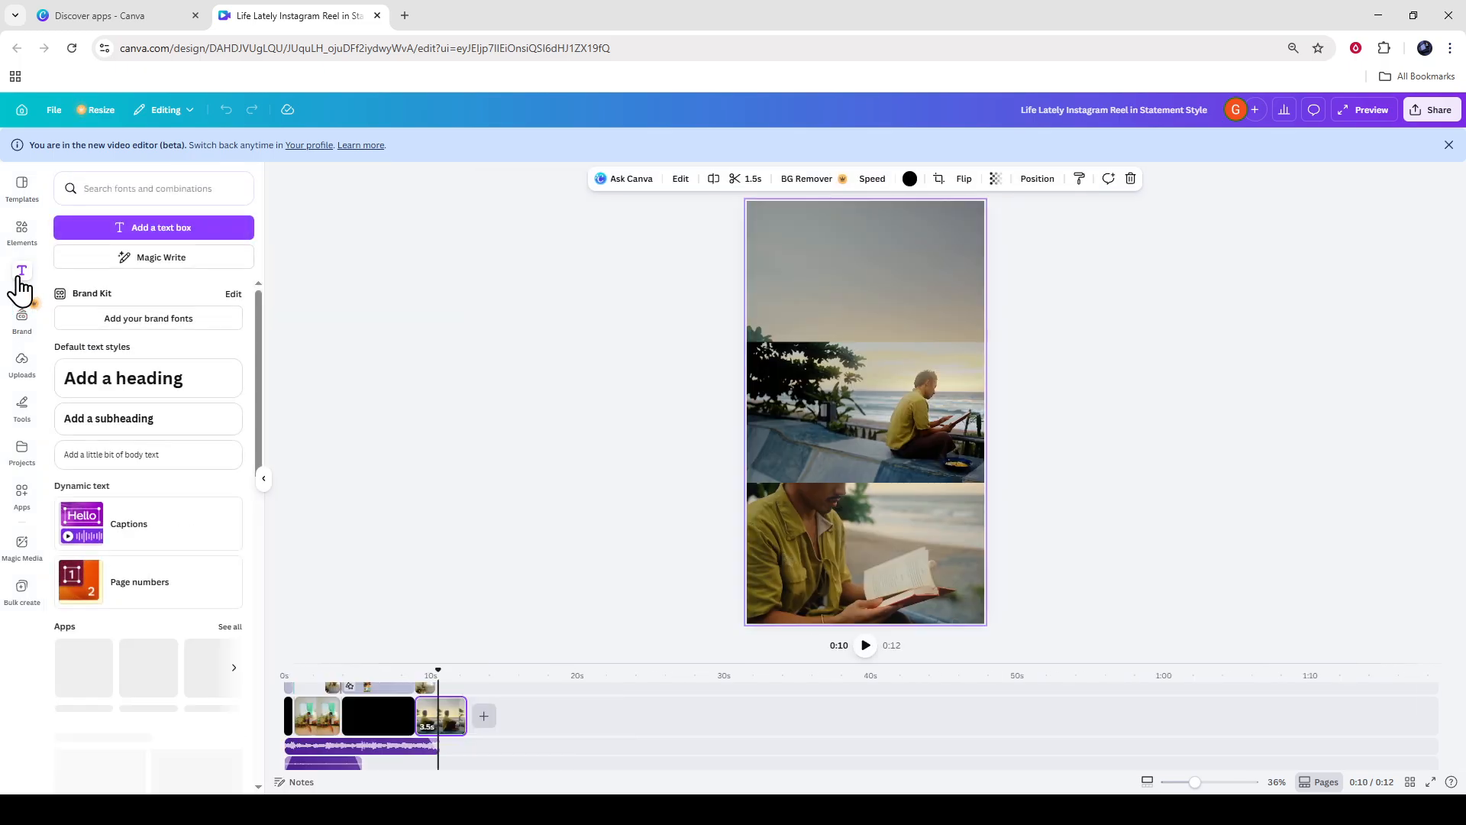
left_click(147, 393)
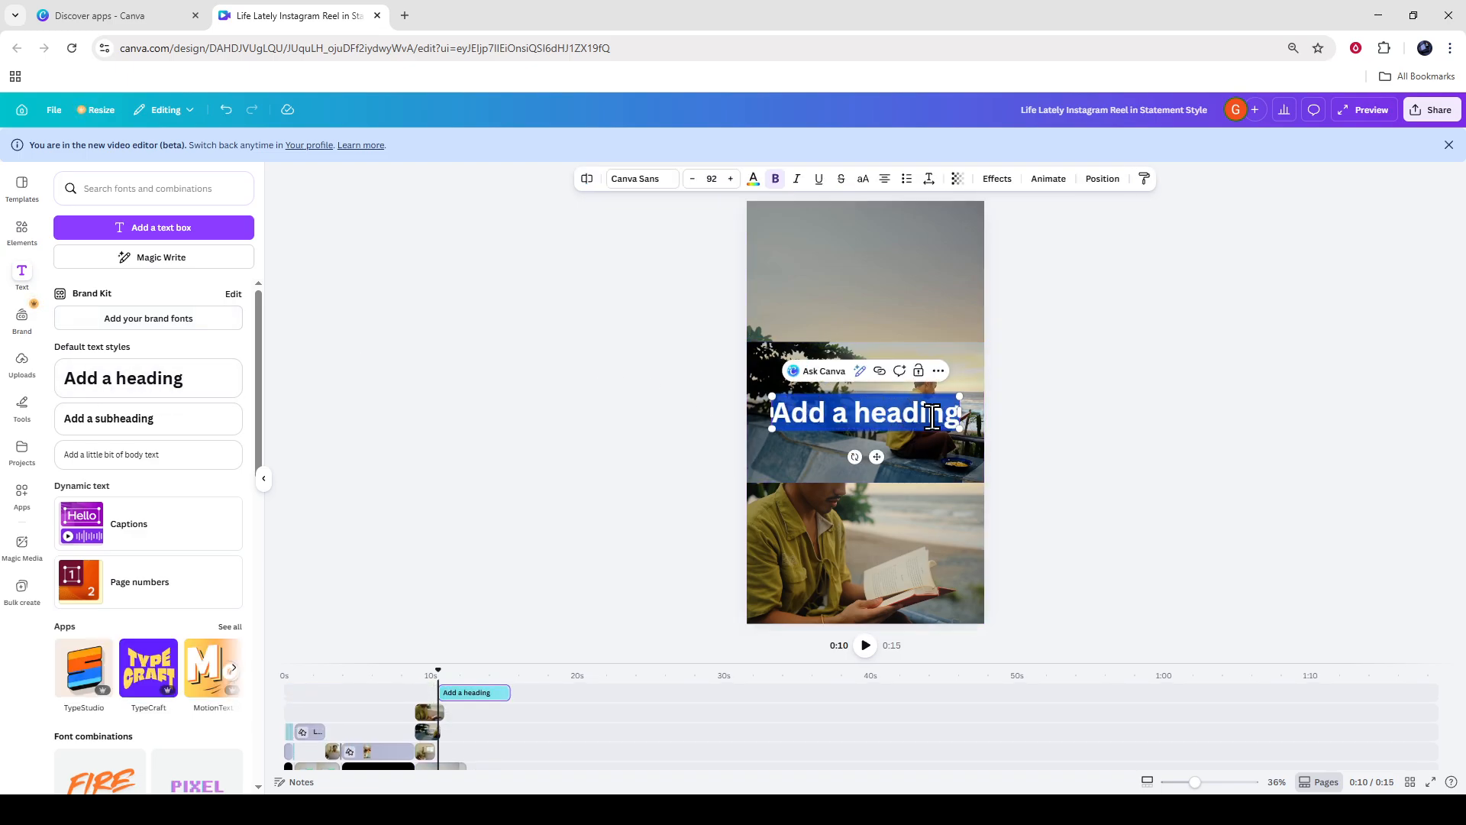
left_click(1080, 423)
left_click(927, 408)
left_click(927, 409)
type("Readi")
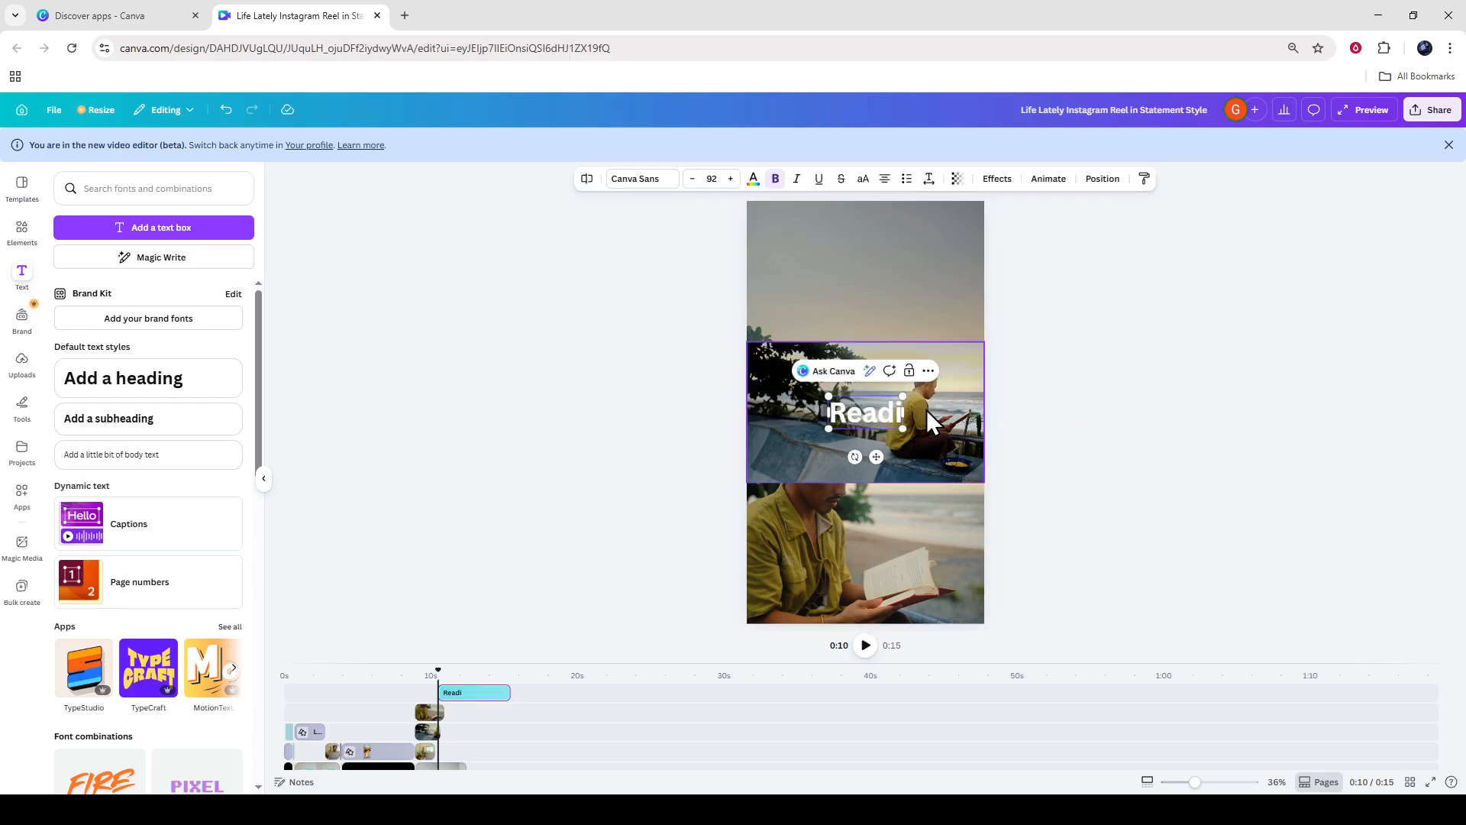
type("ng")
Step: Shrink the Reading heading to about size 62 and place it at the left, just above the middle picture
left_click(1010, 414)
left_click(905, 414)
left_click_drag(919, 397, 806, 329)
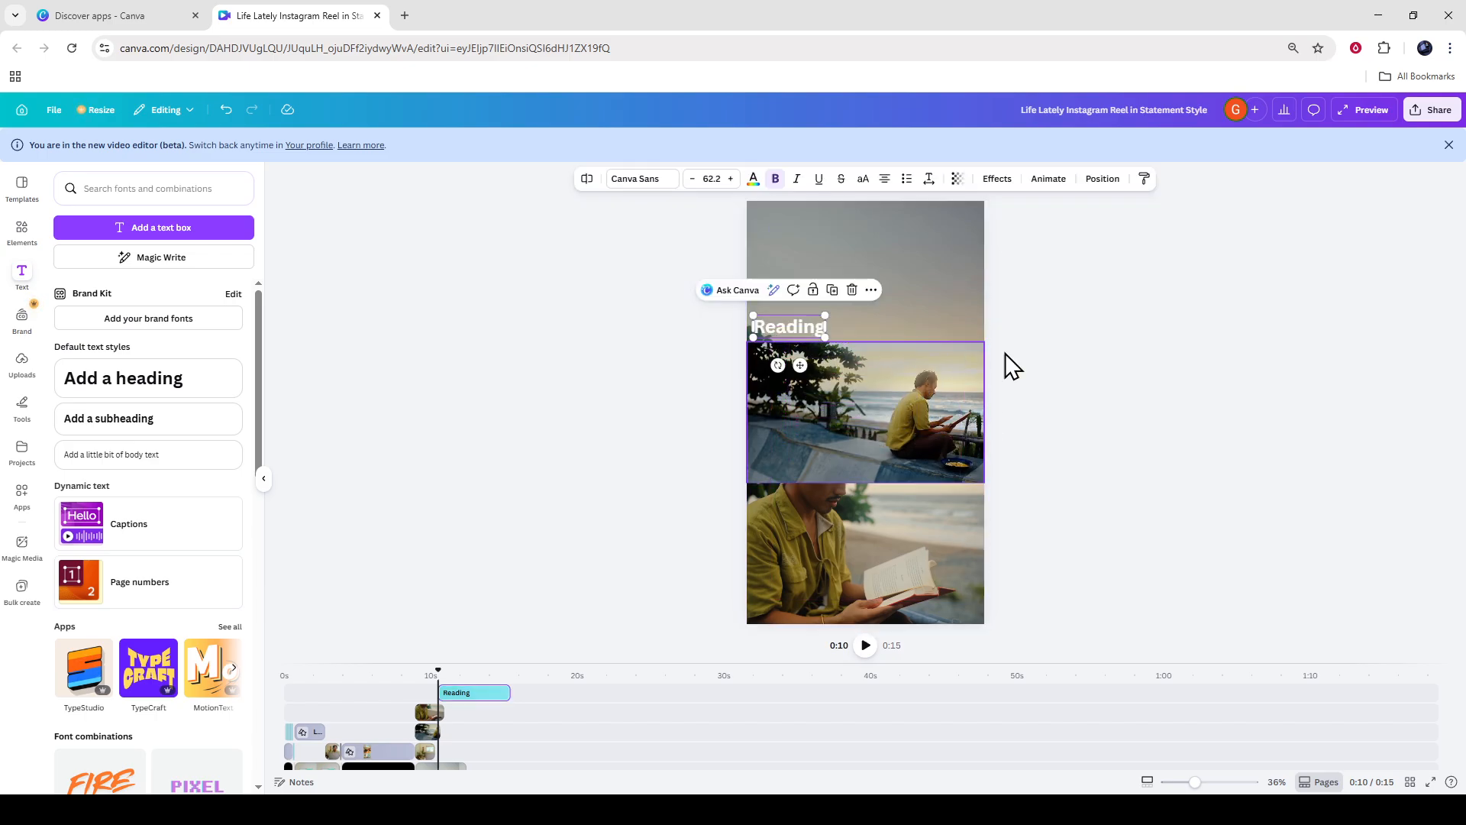
left_click(1082, 367)
Step: Apply the Typewriter animation to the Reading heading
left_click(812, 327)
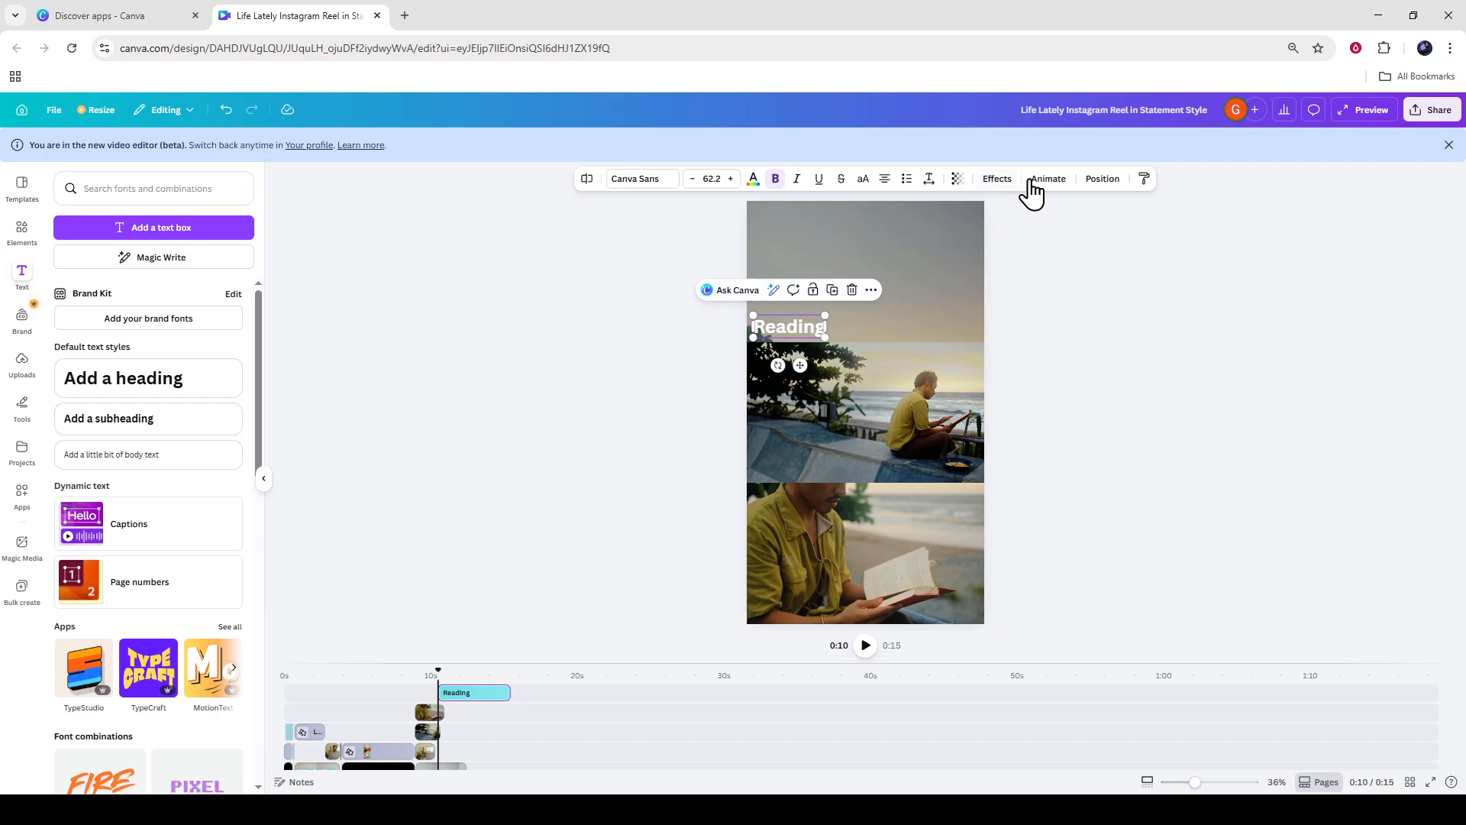
left_click(1048, 179)
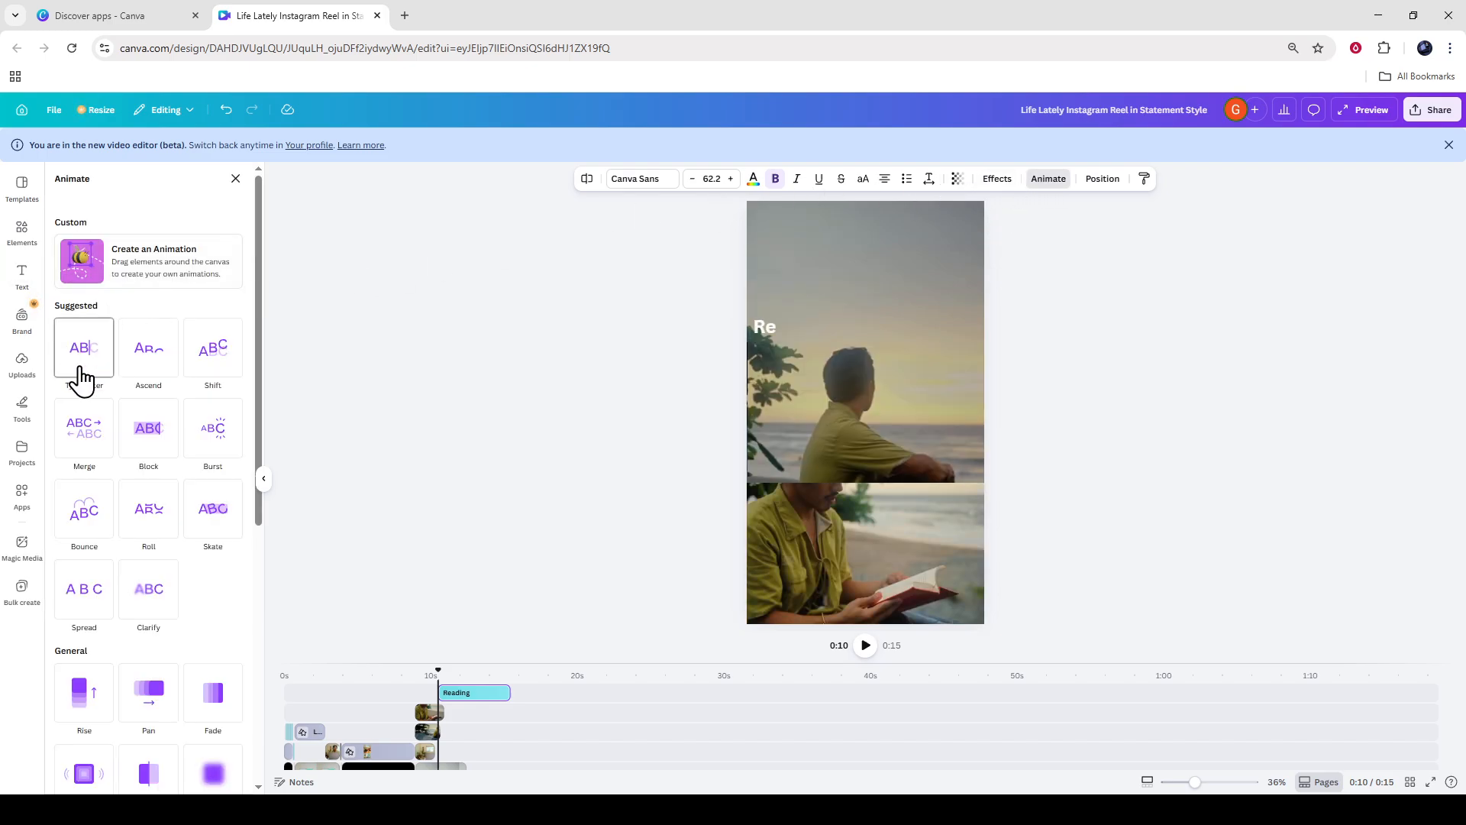
left_click(75, 359)
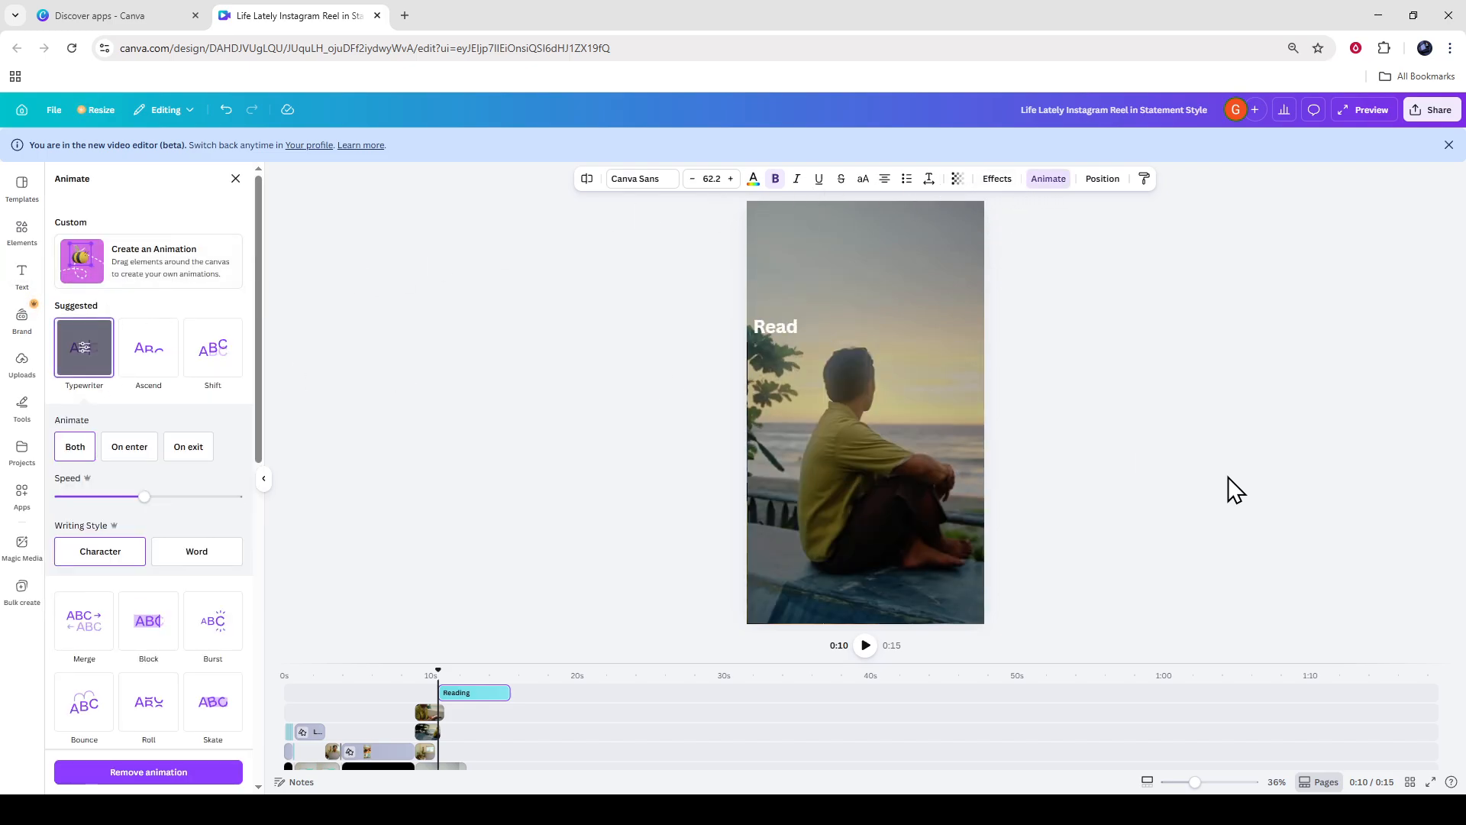
left_click(1241, 481)
left_click(644, 438)
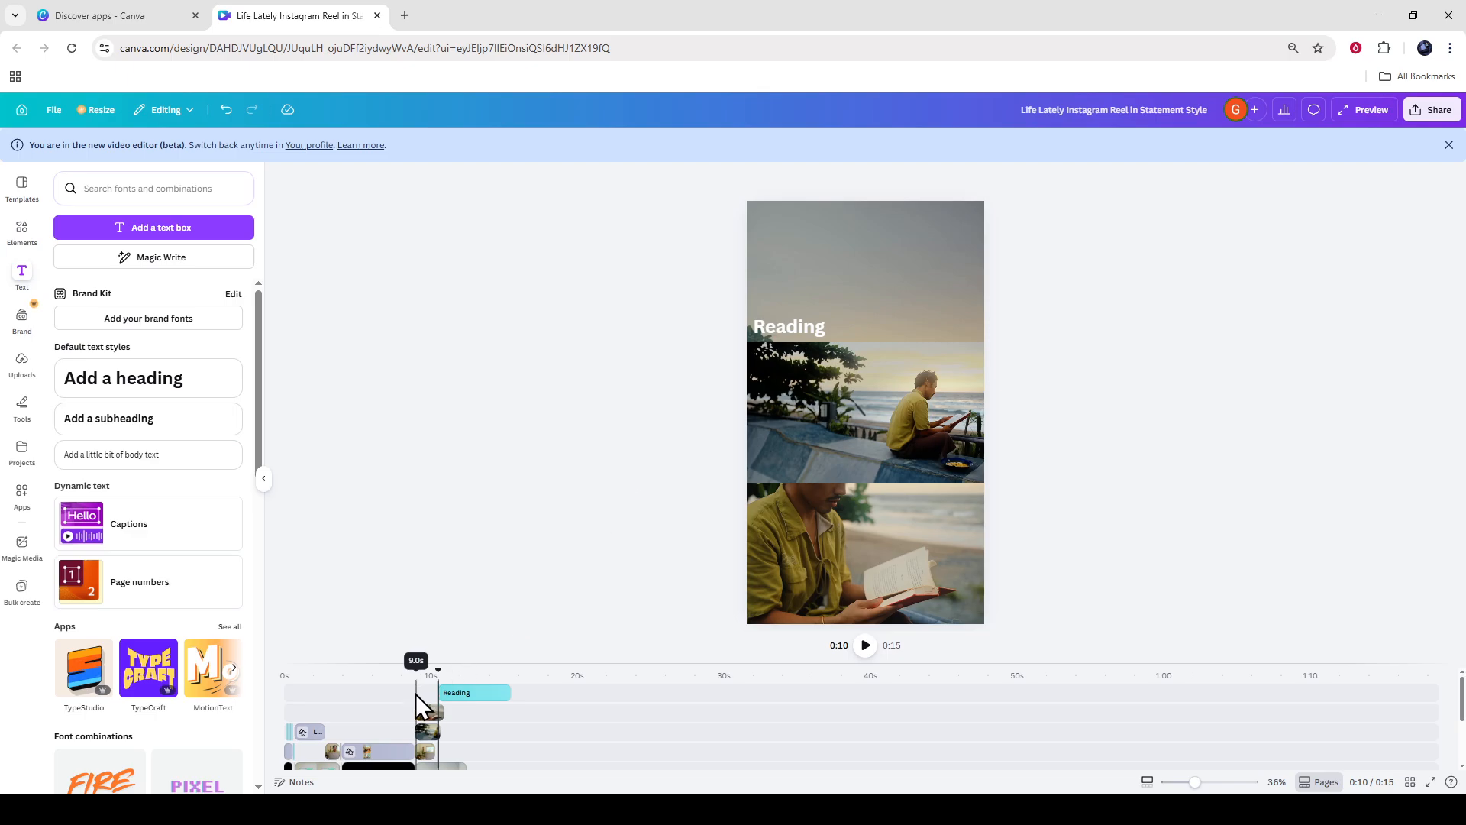
Step: Trim the Reading heading's duration to 1.9 s so it ends together with the last clip
left_click(483, 709)
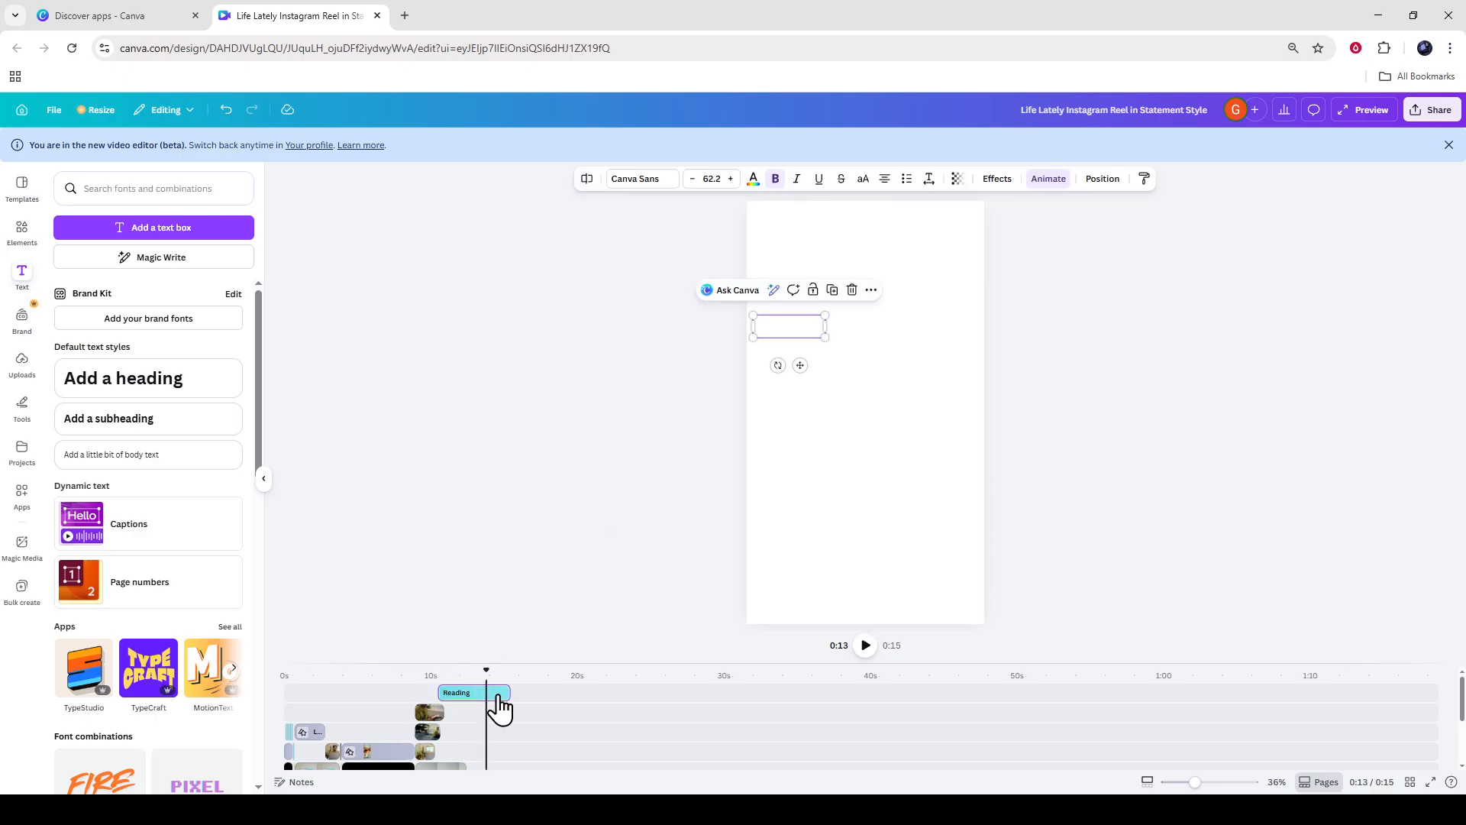
left_click_drag(511, 691, 467, 692)
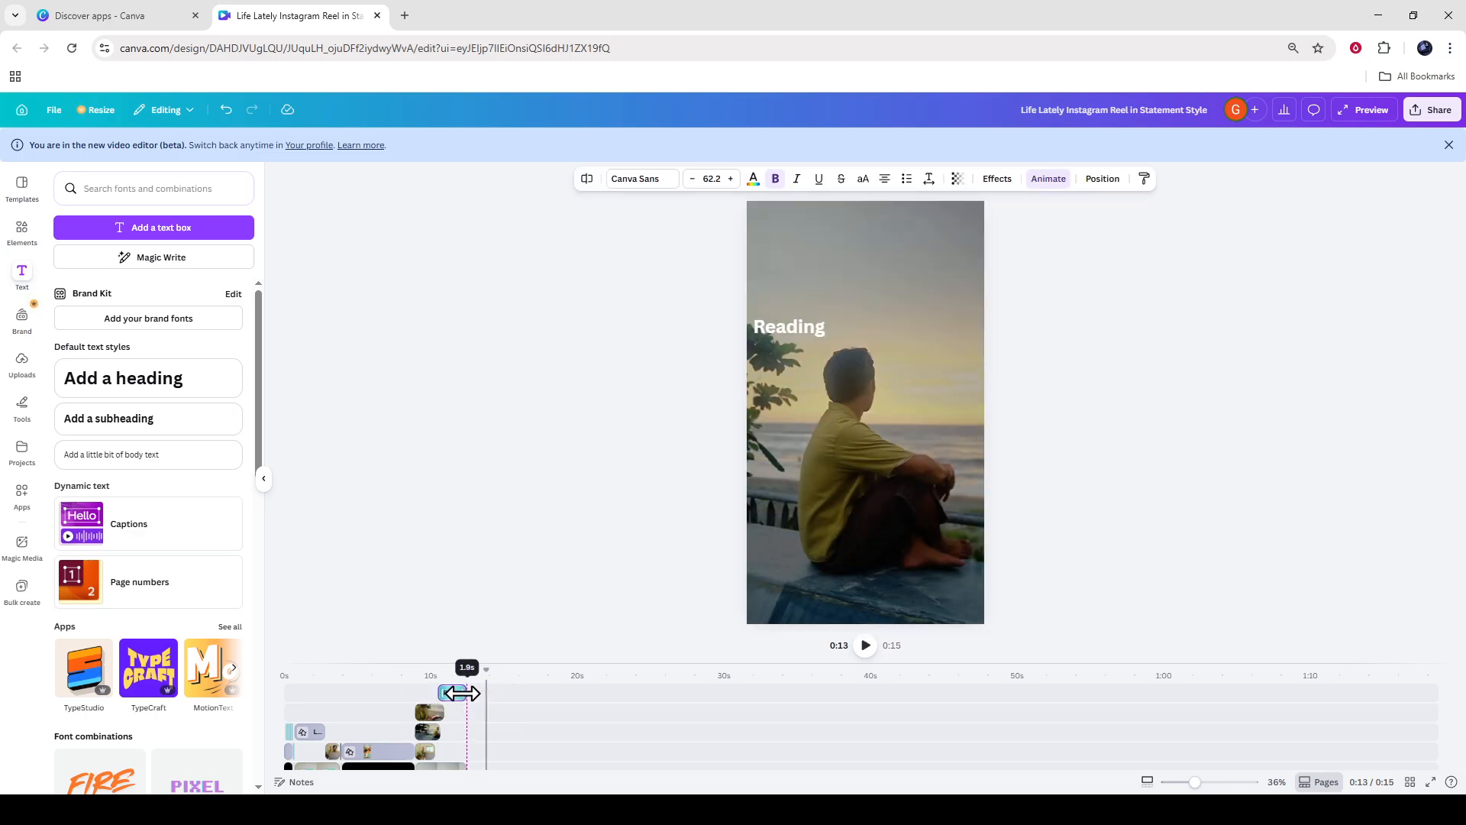
left_click(560, 491)
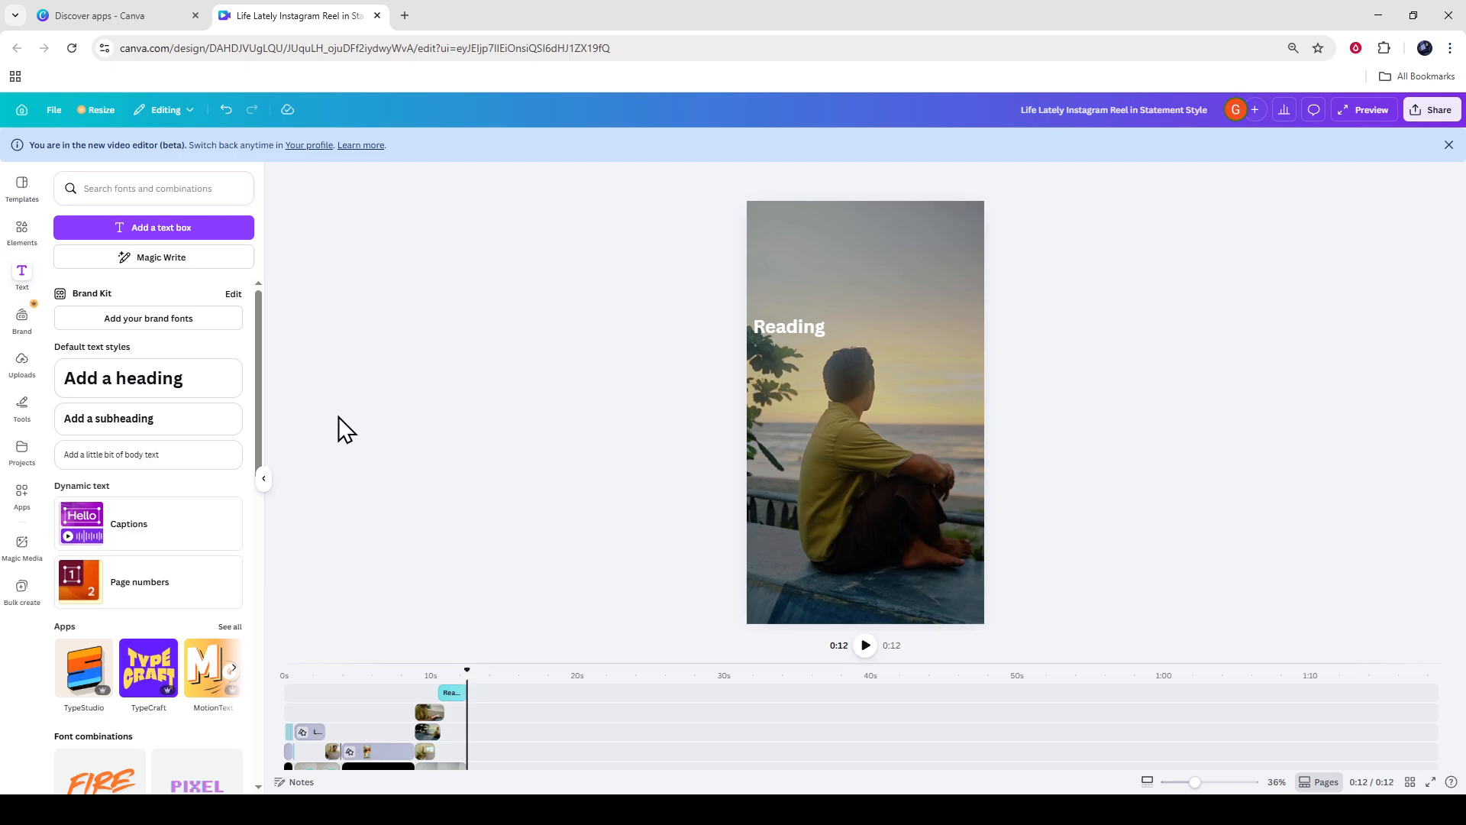
Step: Enlarge the timeline to show all tracks and scrub back through the video to about 2 s
left_click(263, 478)
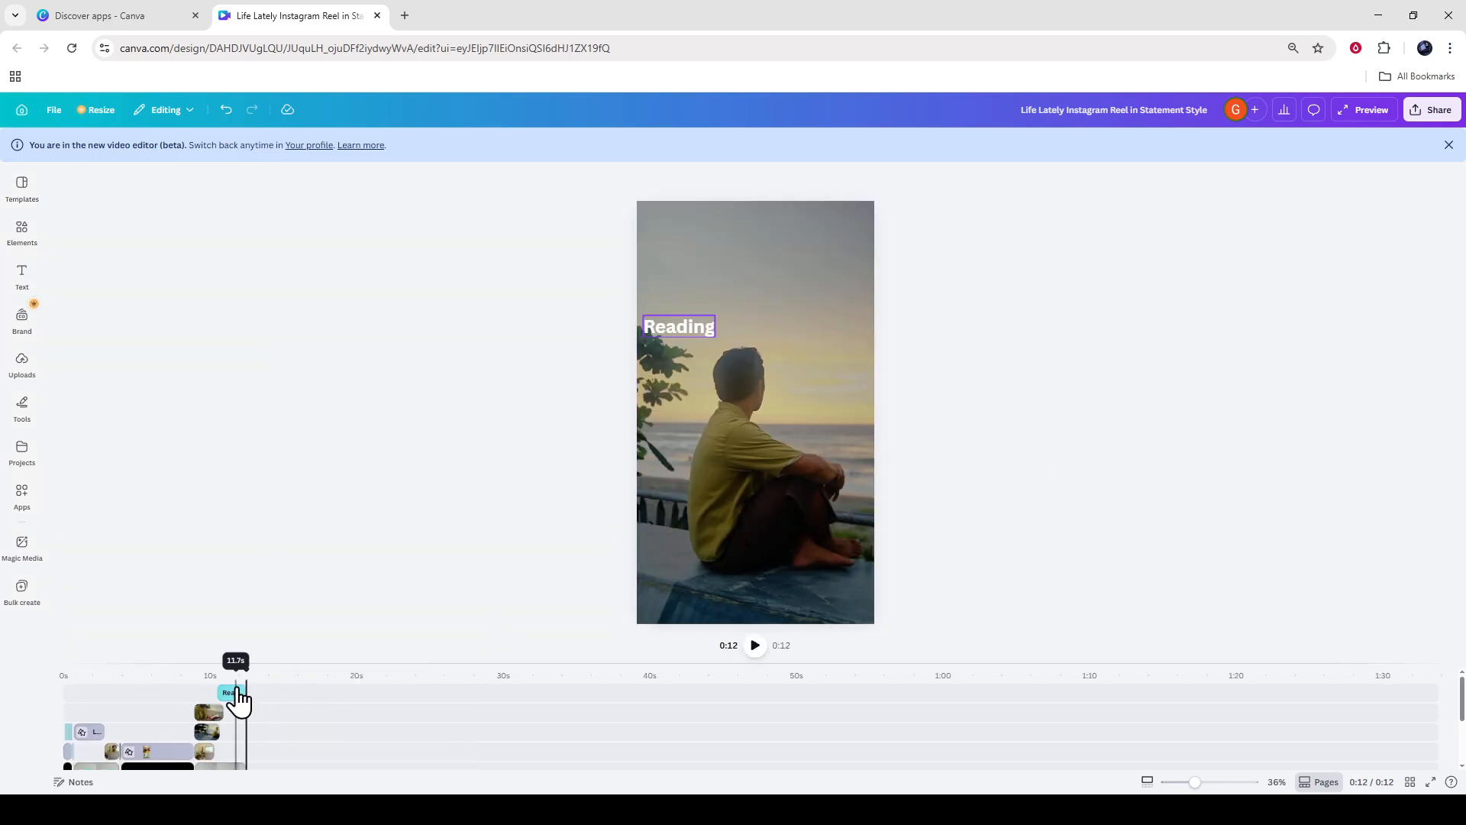
left_click_drag(246, 669, 173, 673)
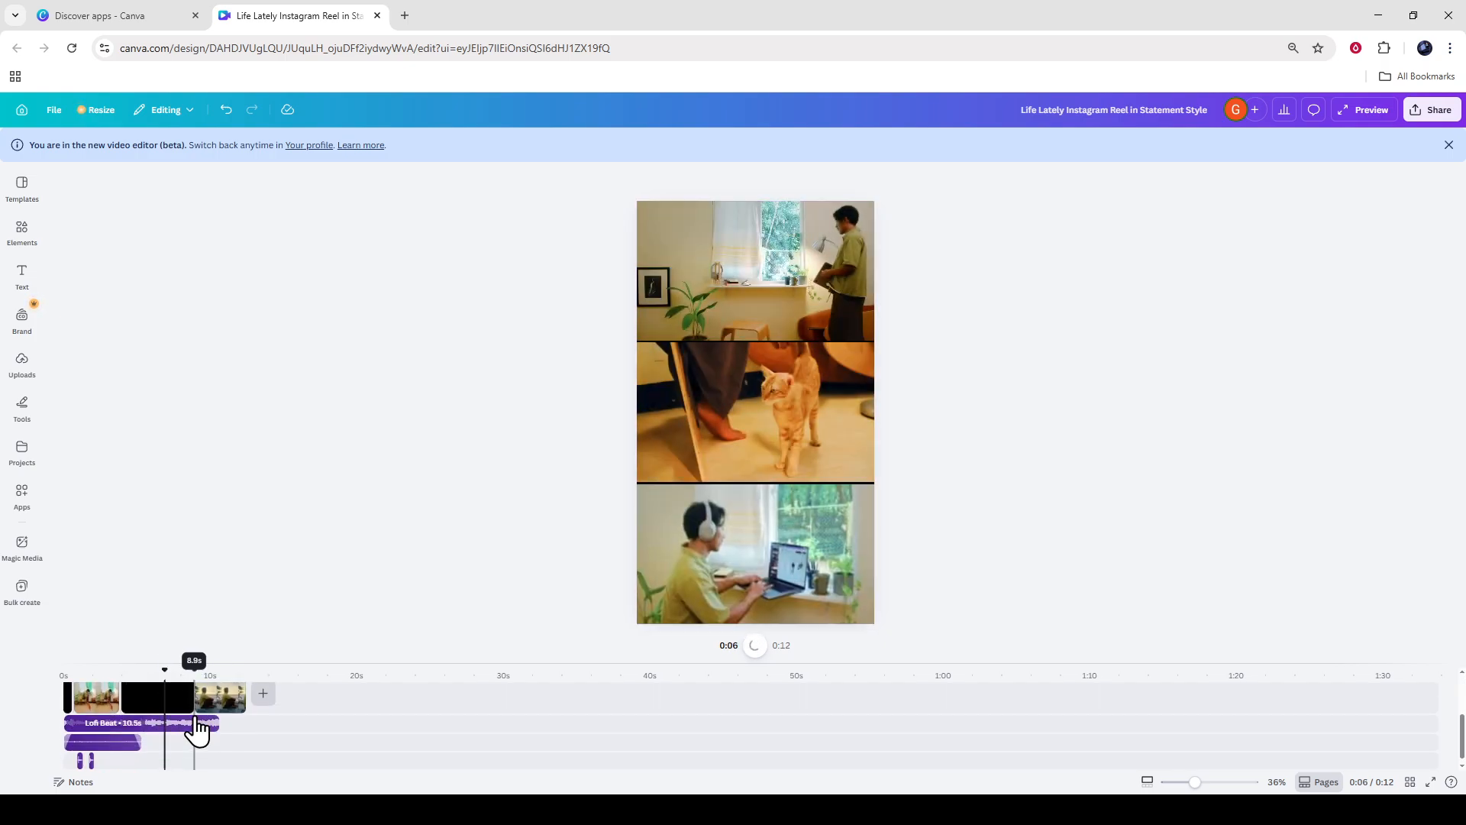
left_click_drag(497, 596, 504, 533)
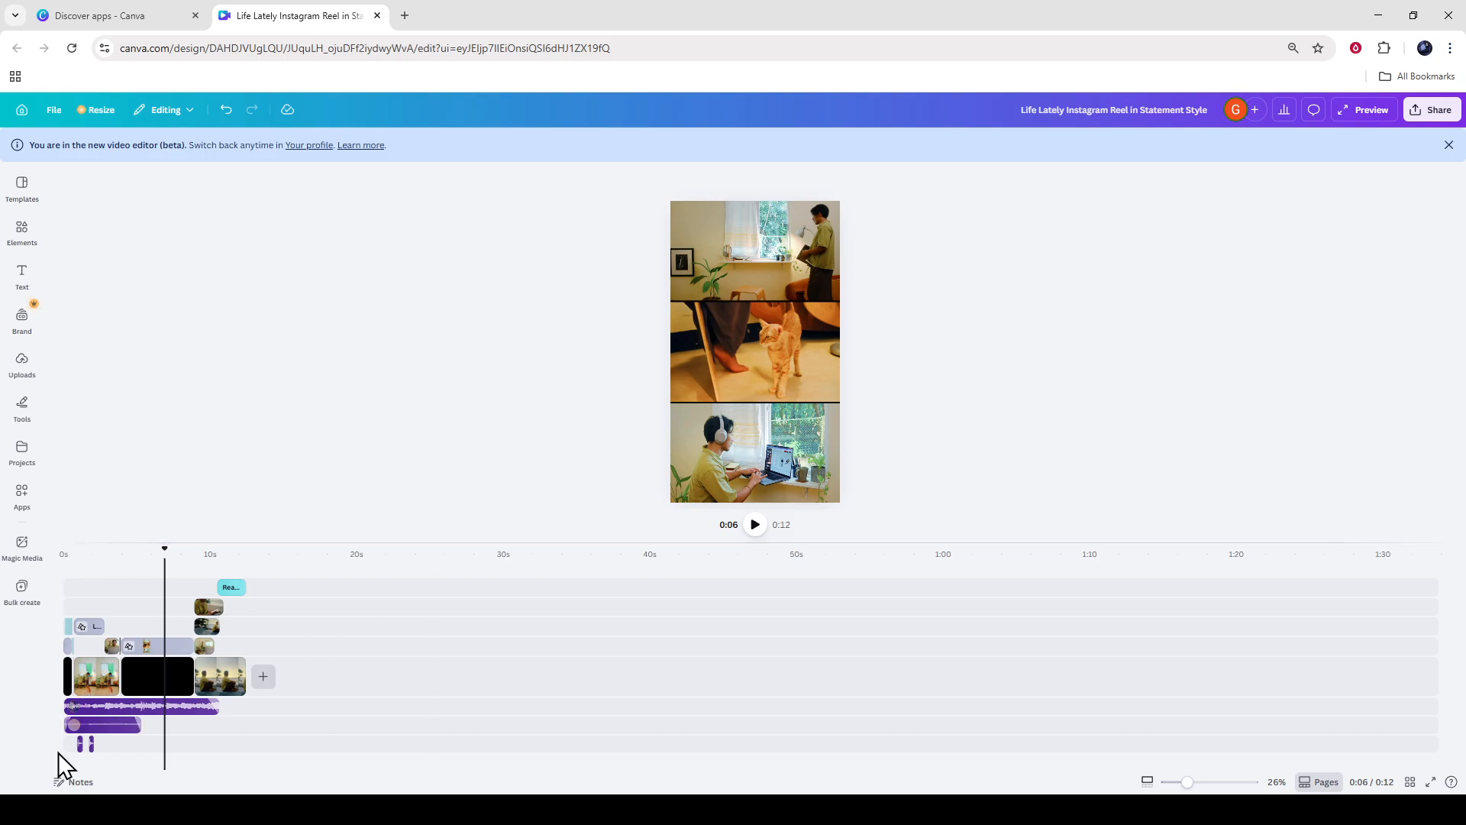
left_click_drag(164, 537, 108, 560)
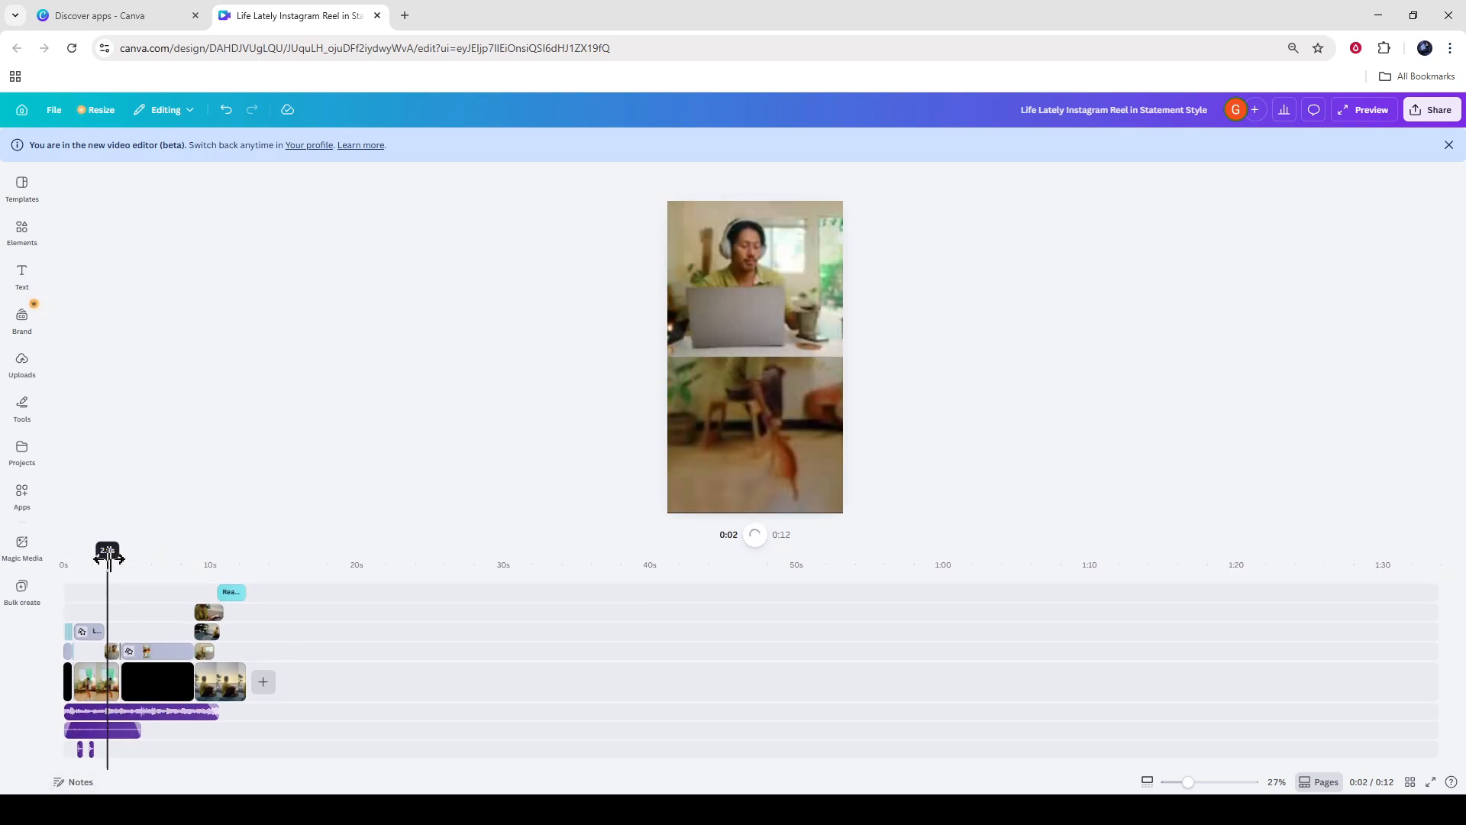
Step: Look over the media upload options and the volume option of the Lofi Beat audio track
left_click(26, 370)
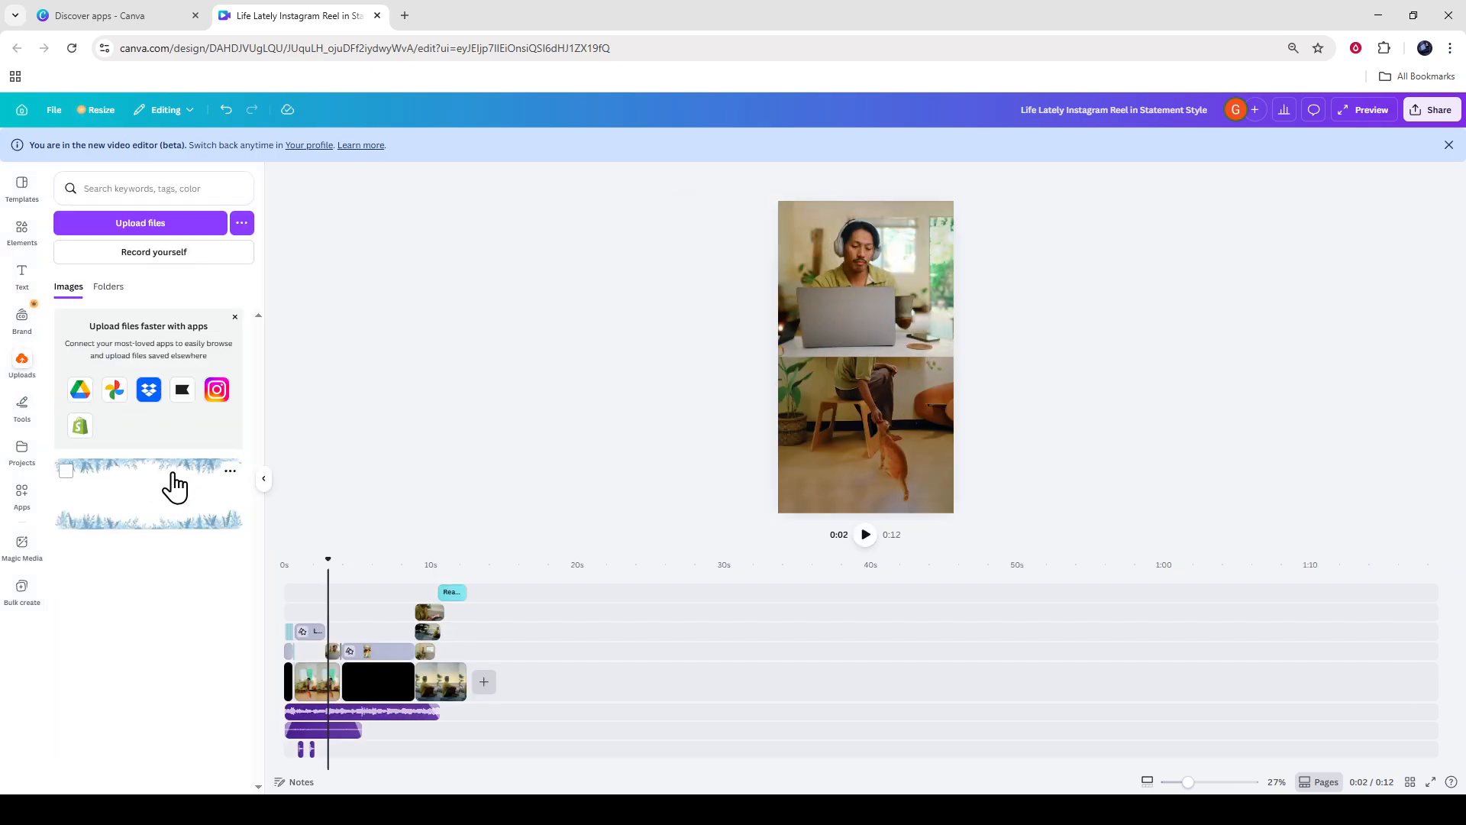
left_click(157, 225)
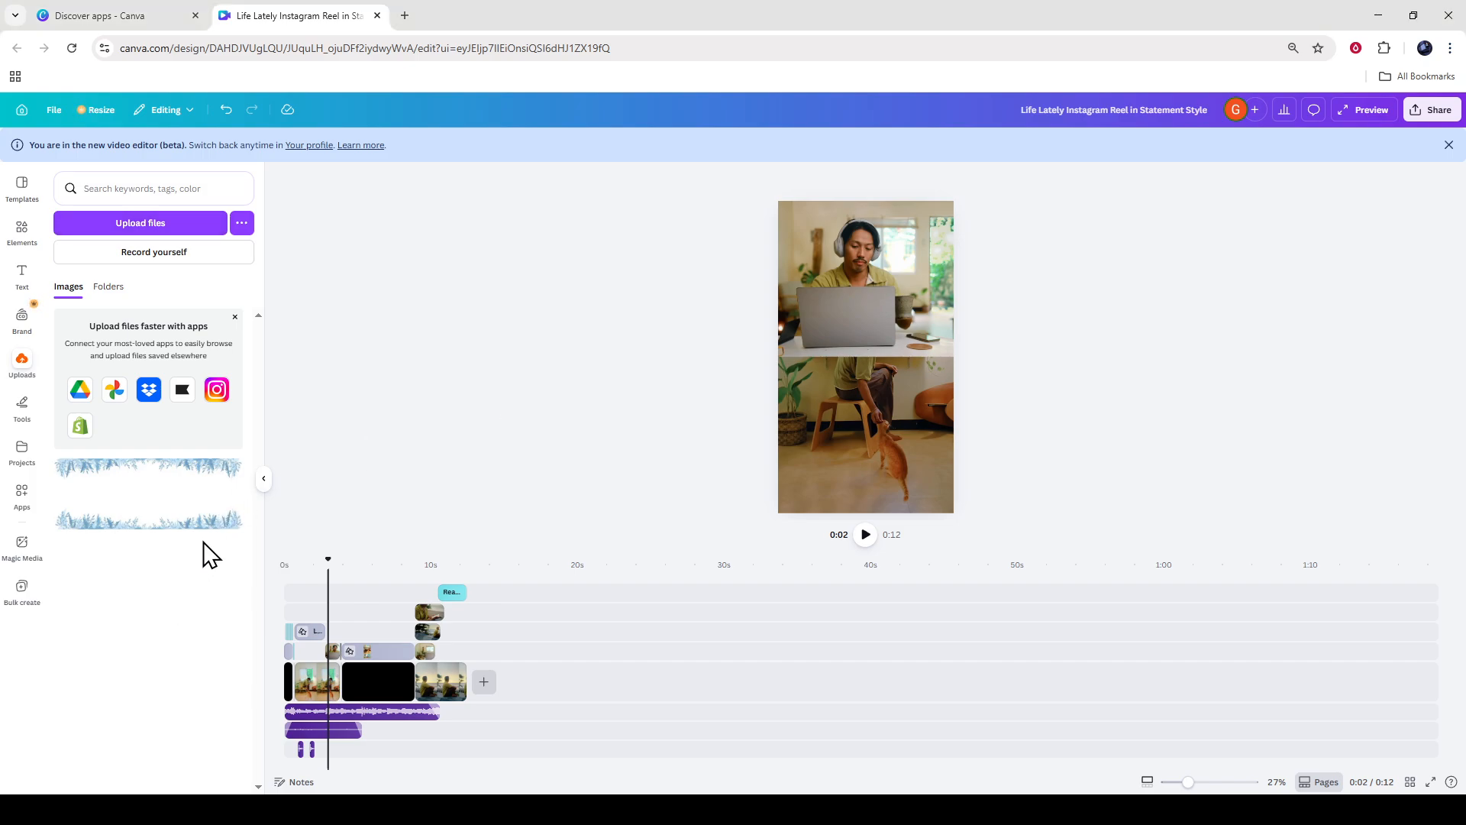
left_click(388, 712)
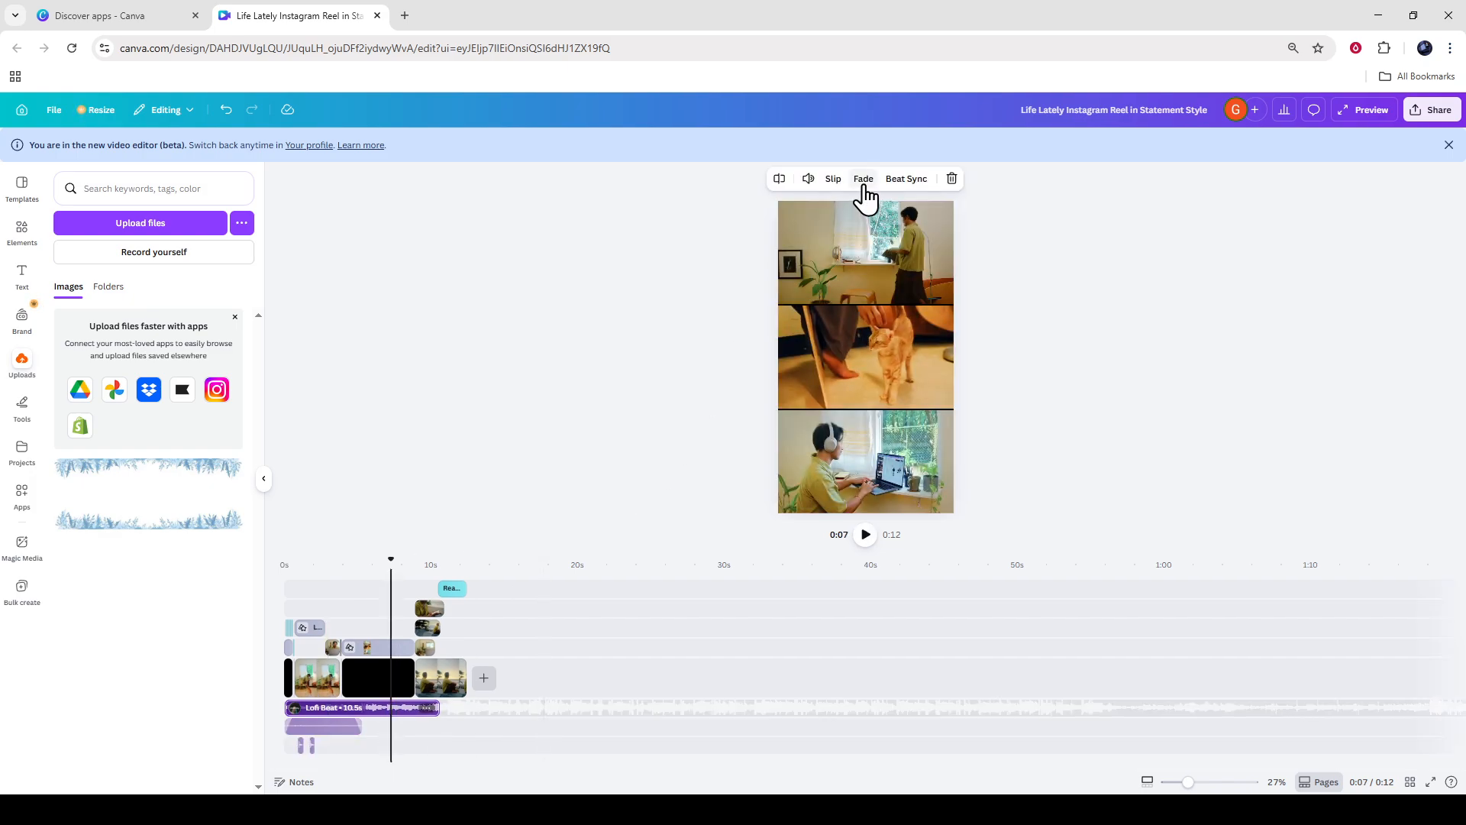
left_click(808, 182)
left_click(530, 481)
Step: Add a Dissolve transition between the living-room clip and the long black clip, at about 3.8 s on the timeline
left_click(339, 676)
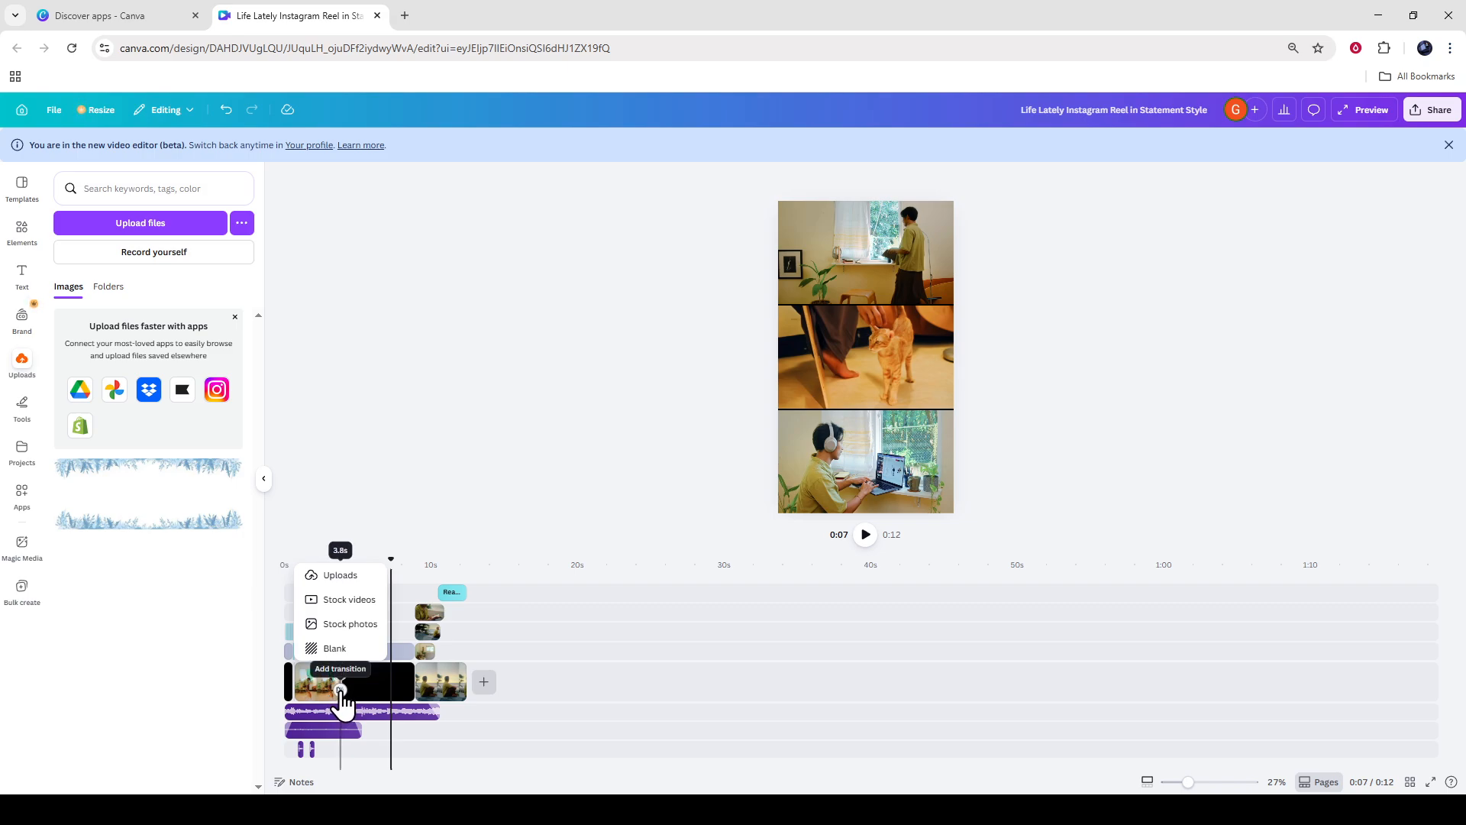
left_click(294, 684)
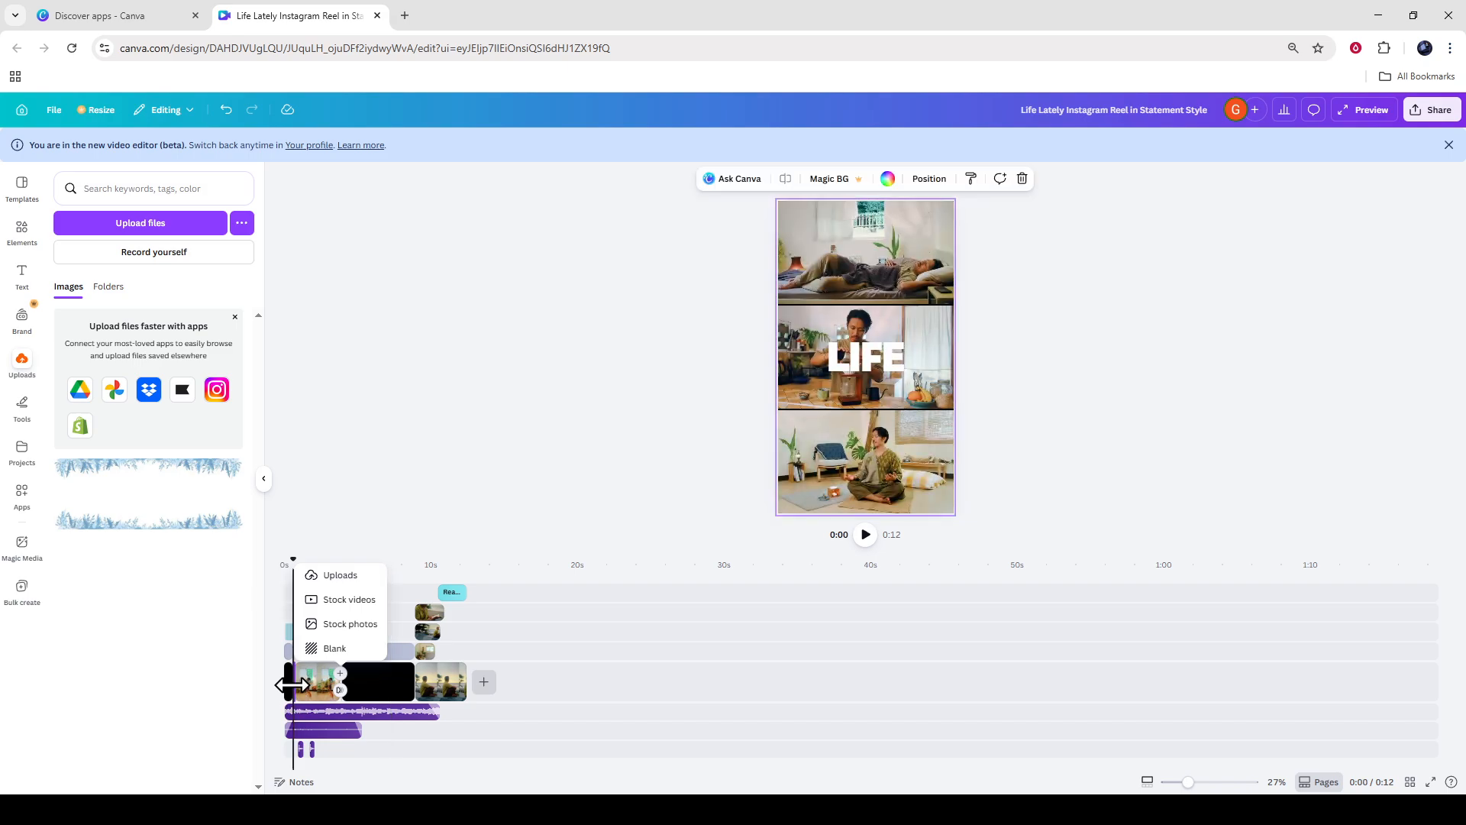
left_click(336, 689)
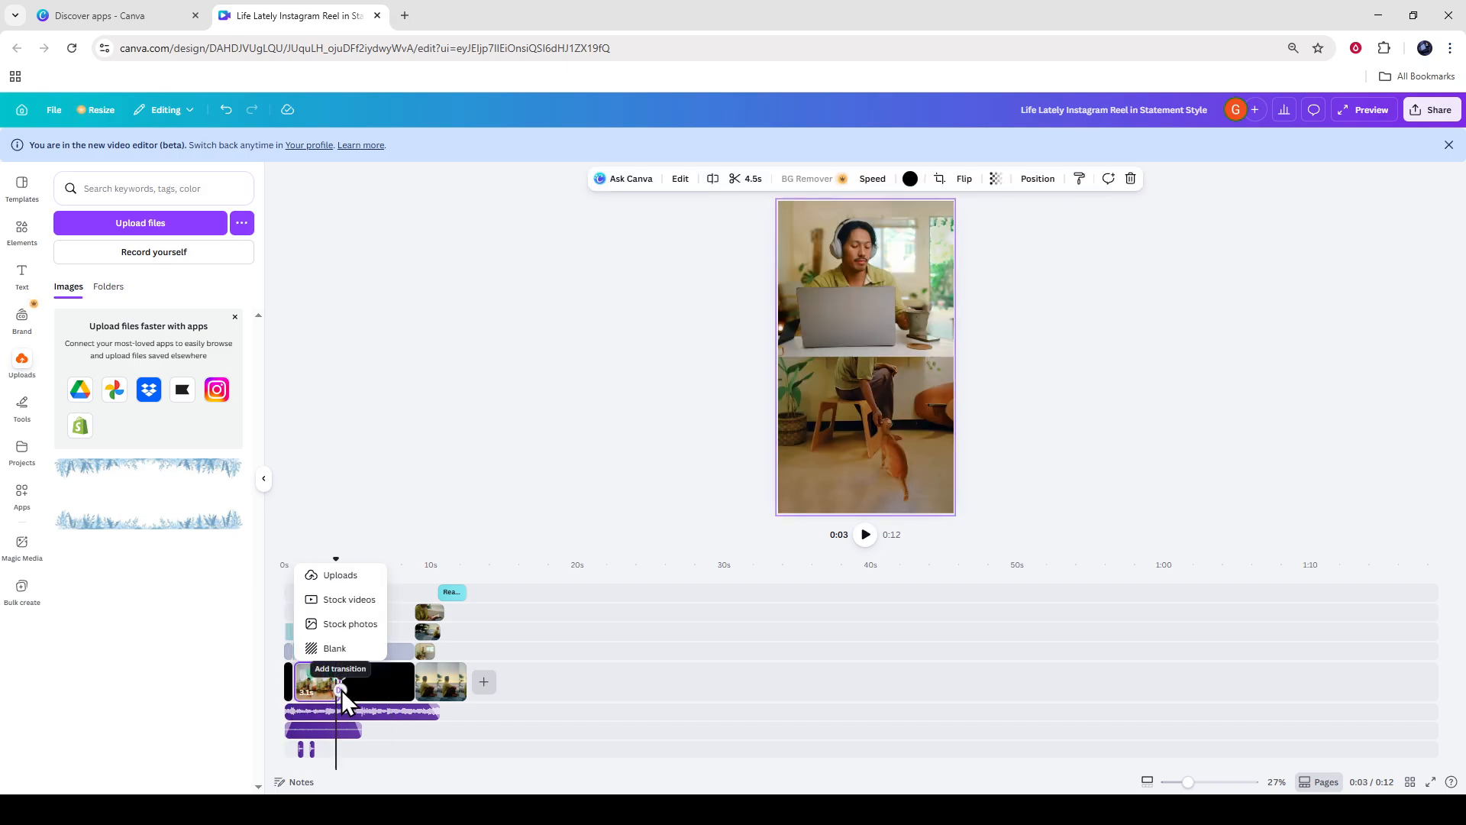
left_click(342, 690)
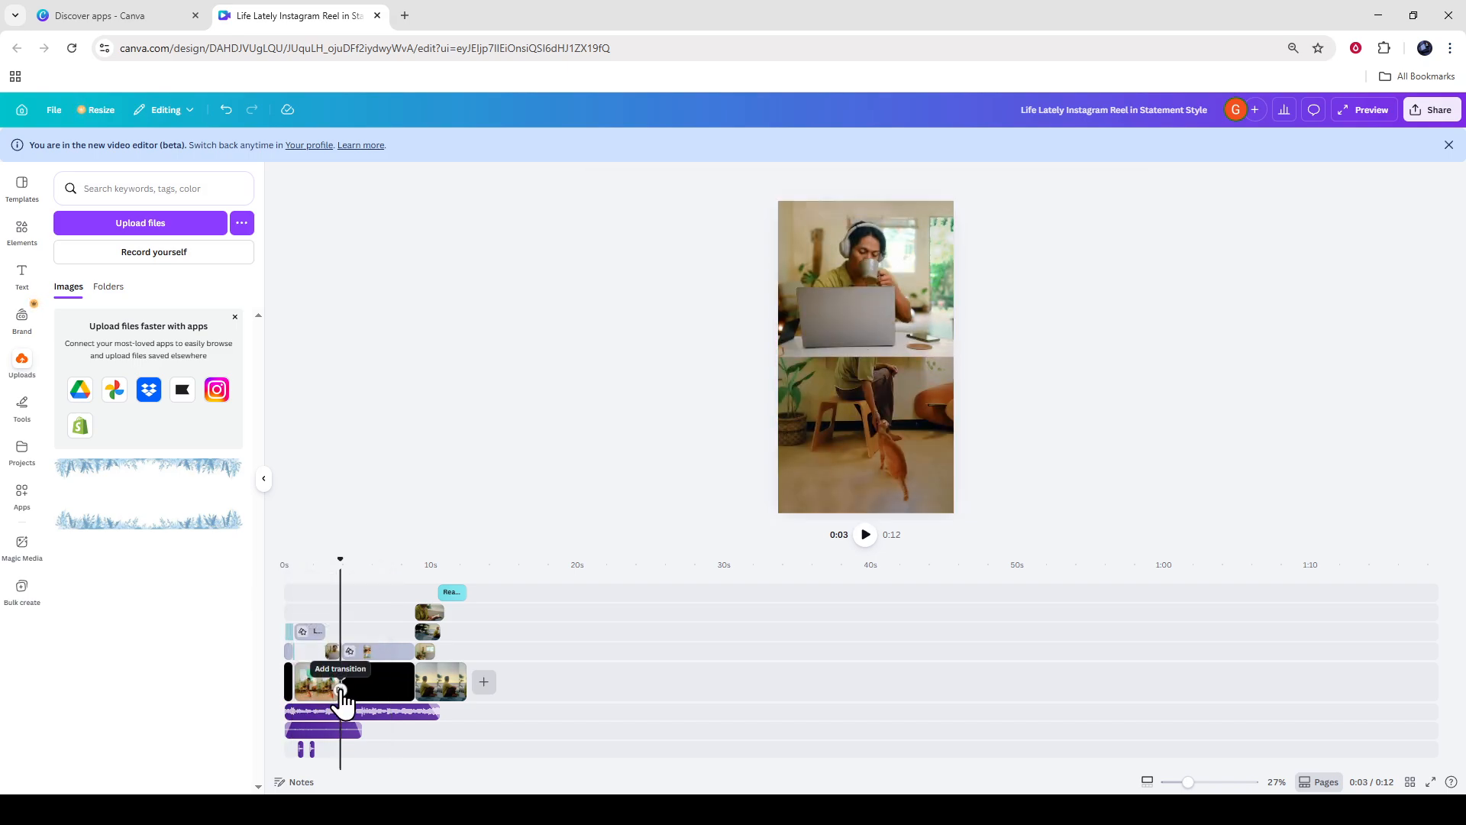
left_click(340, 690)
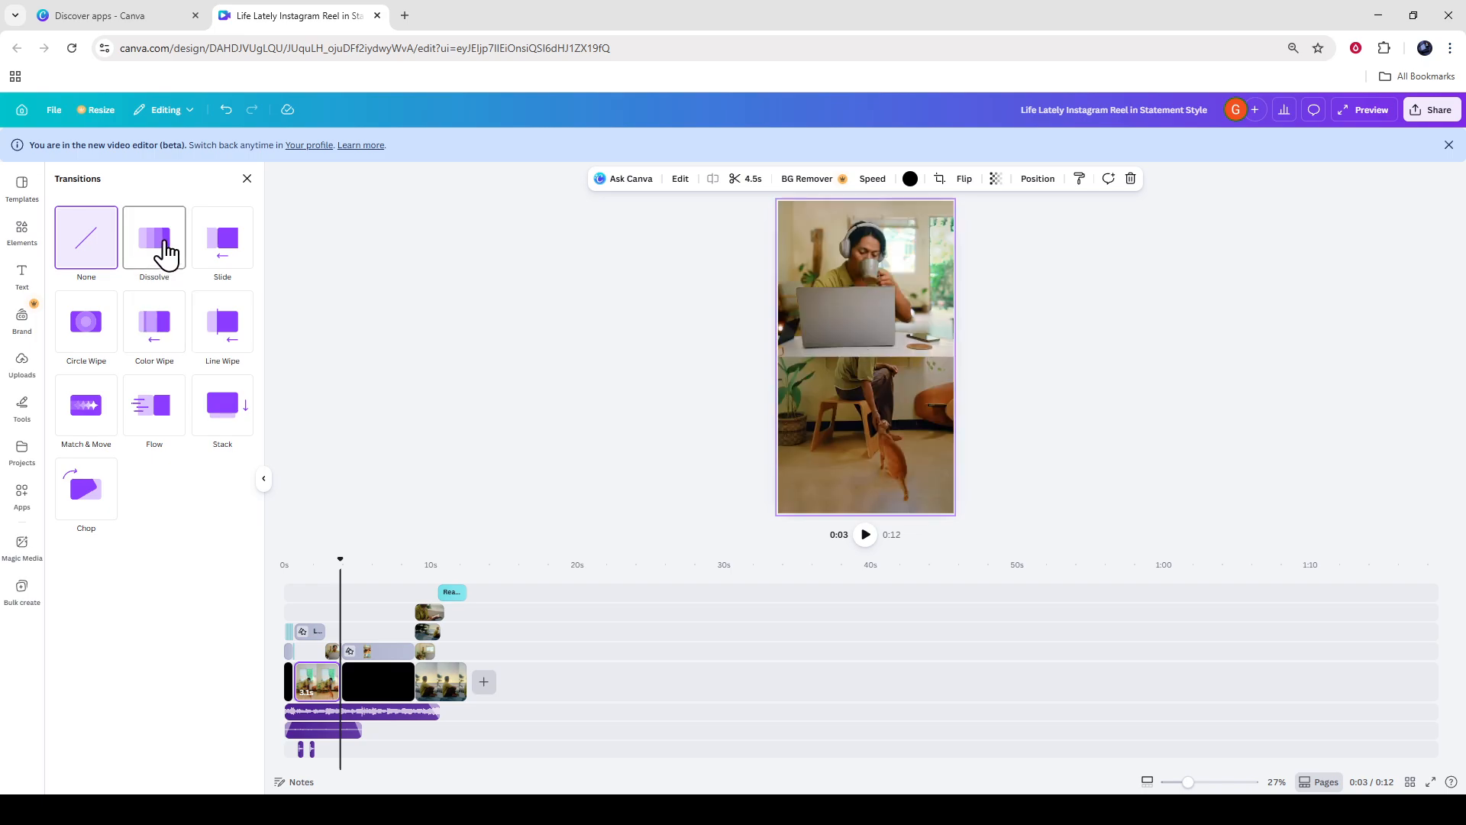
left_click(154, 253)
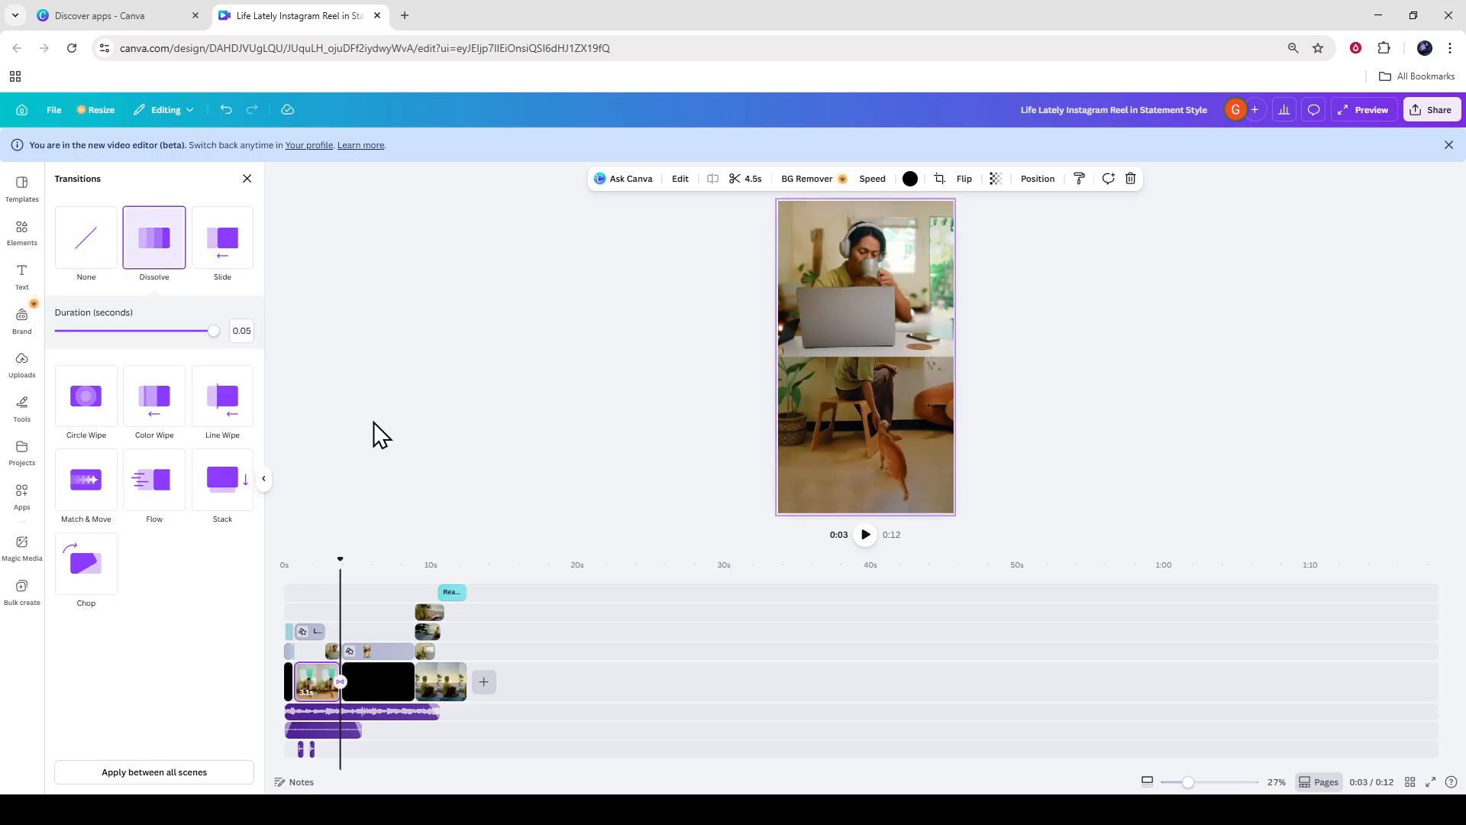
Step: Zoom the timeline in to 402%, inspect the short clip before the living-room clip, and return the playhead to the video's start
left_click(416, 543)
left_click_drag(341, 562, 265, 585)
scroll(386, 691, "up", 10)
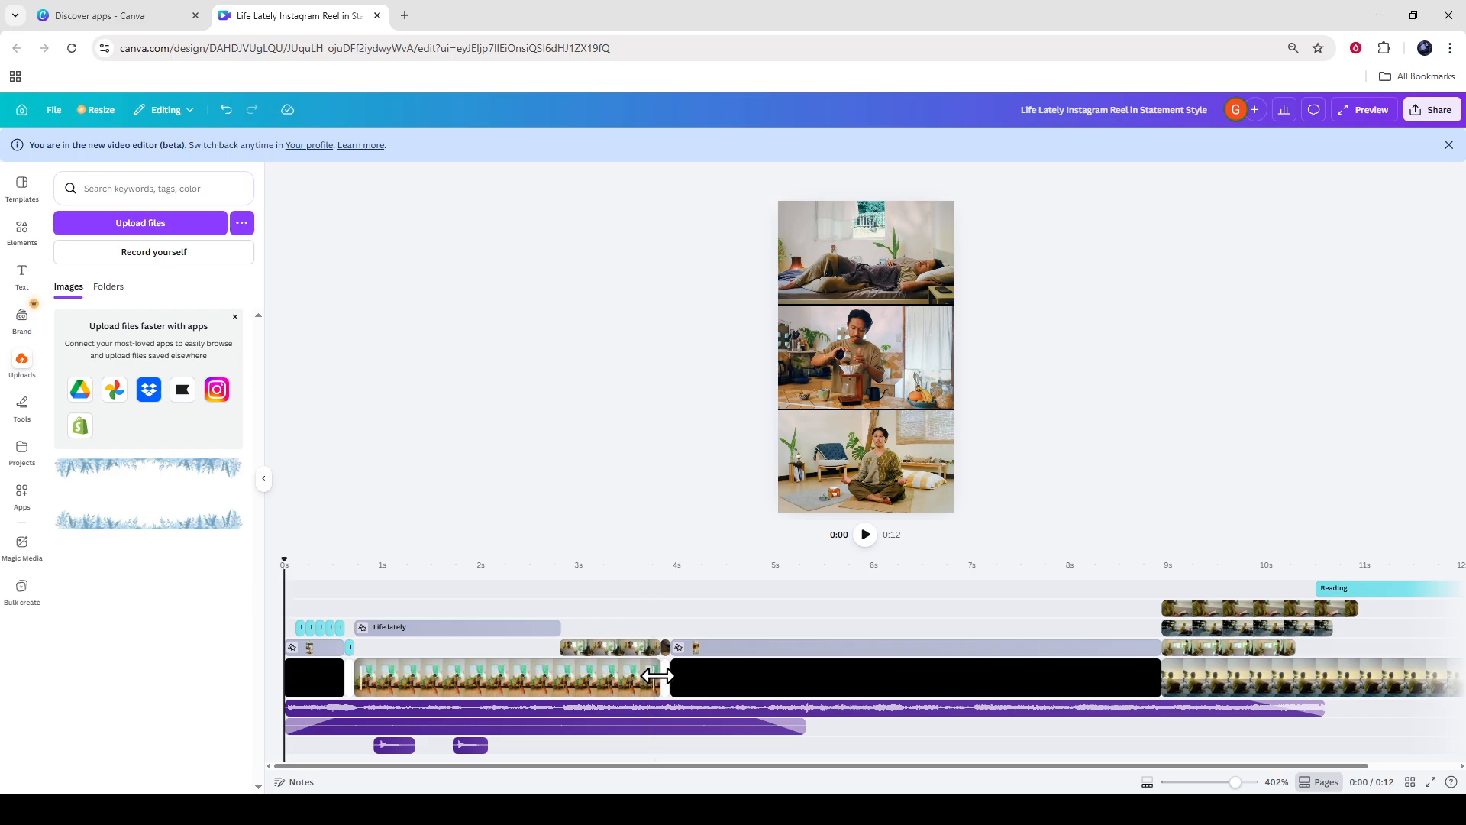
left_click(345, 672)
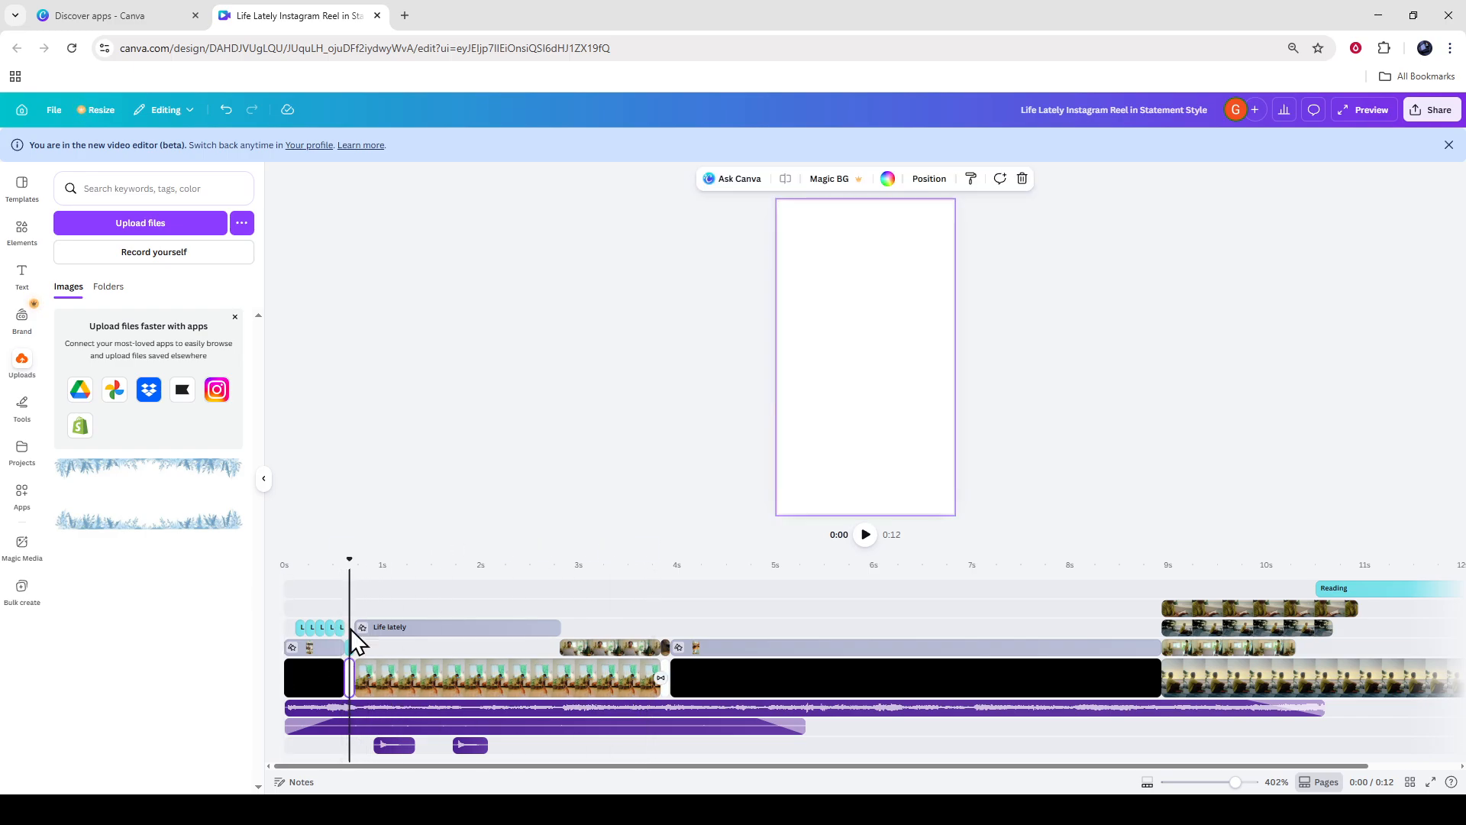
left_click_drag(350, 559, 289, 559)
Step: Look over the file types offered for downloading the design, keep MP4 Video, and close the download settings
left_click(1434, 110)
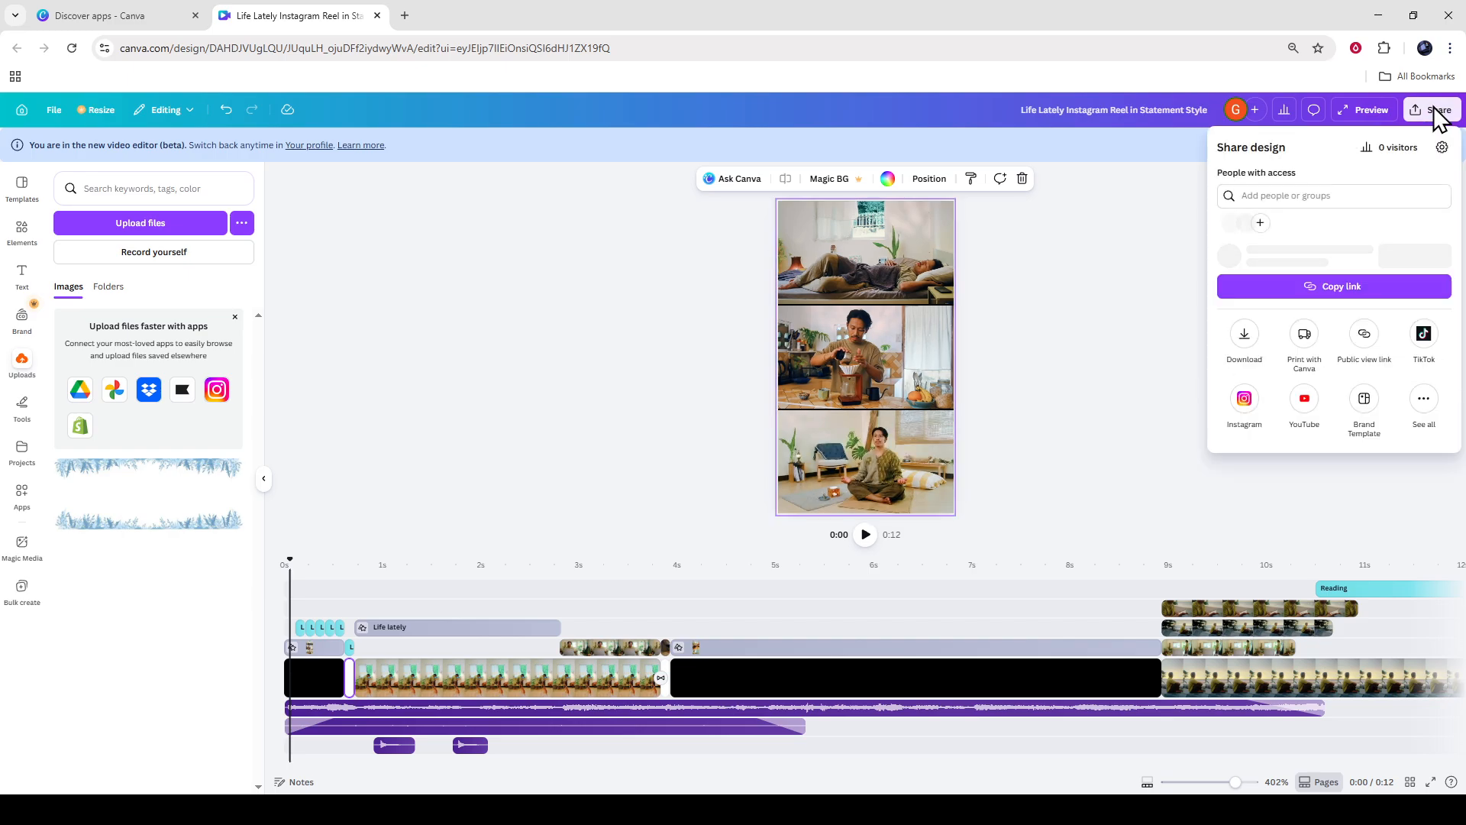
left_click(1245, 368)
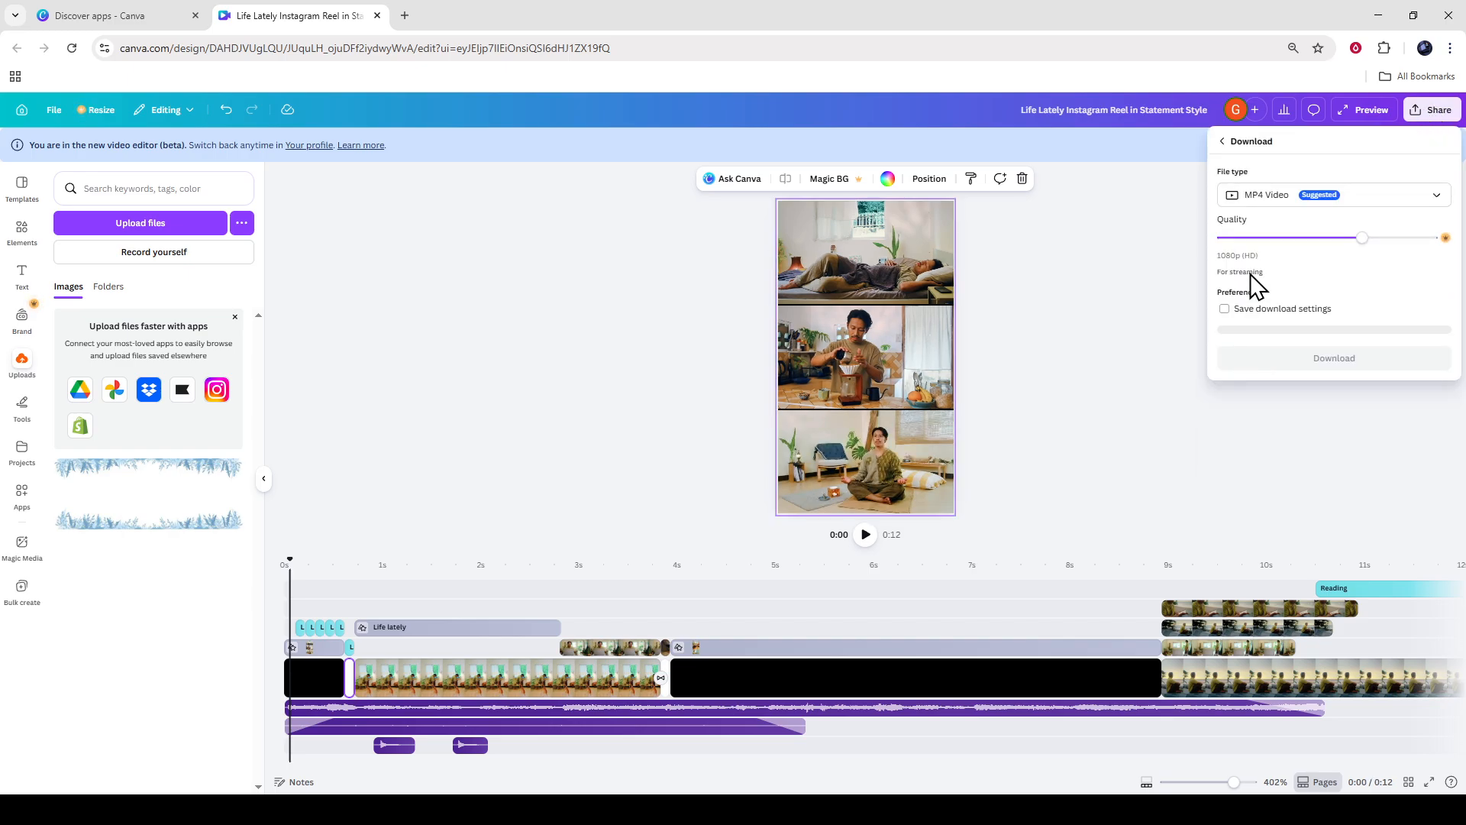
left_click(1275, 197)
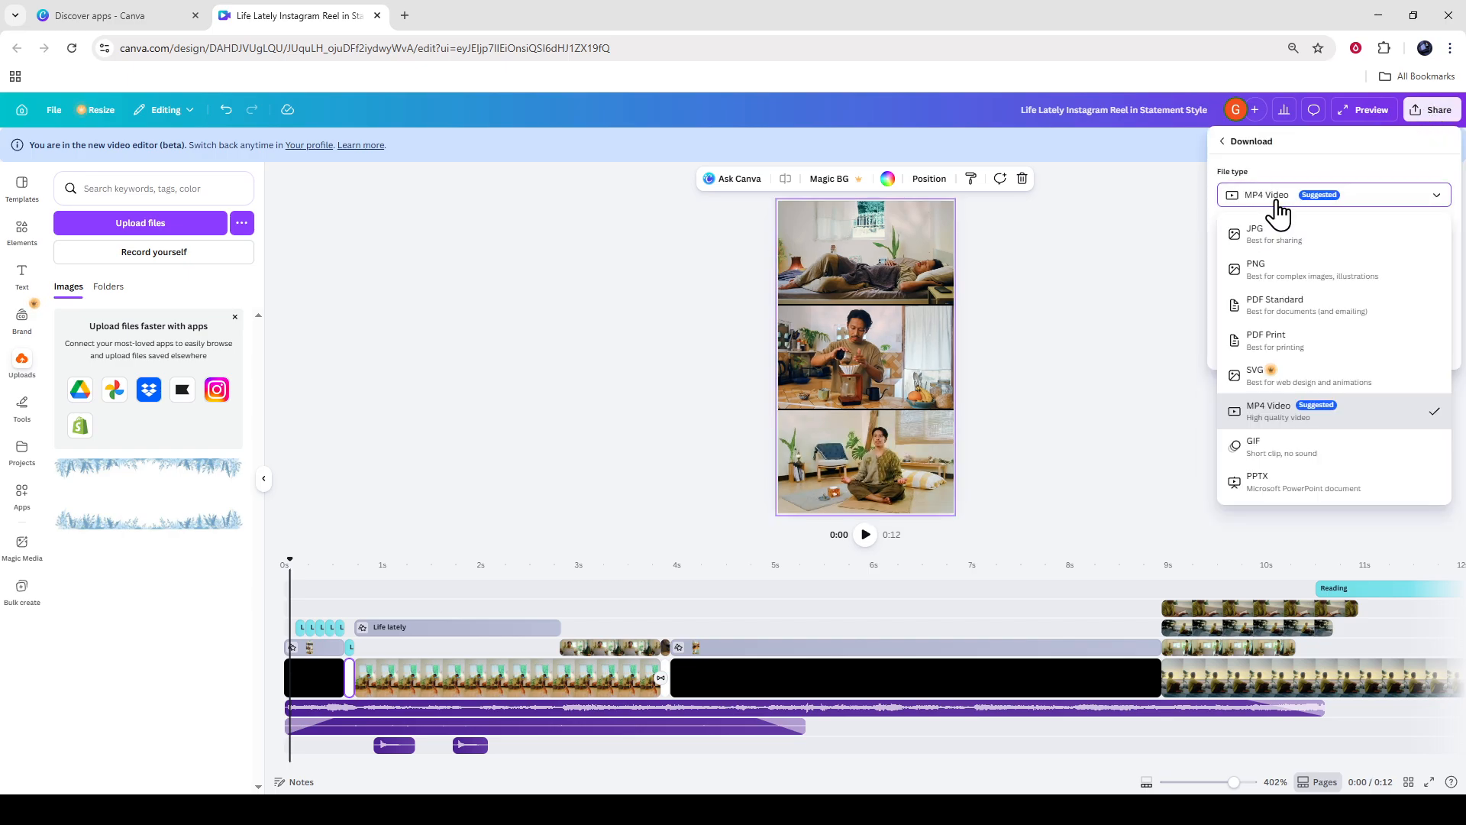
left_click(1283, 412)
left_click(1159, 443)
Step: Review the MP4 Video download settings at 1080p (HD), close them, and shrink the timeline to enlarge the video preview
left_click(1436, 111)
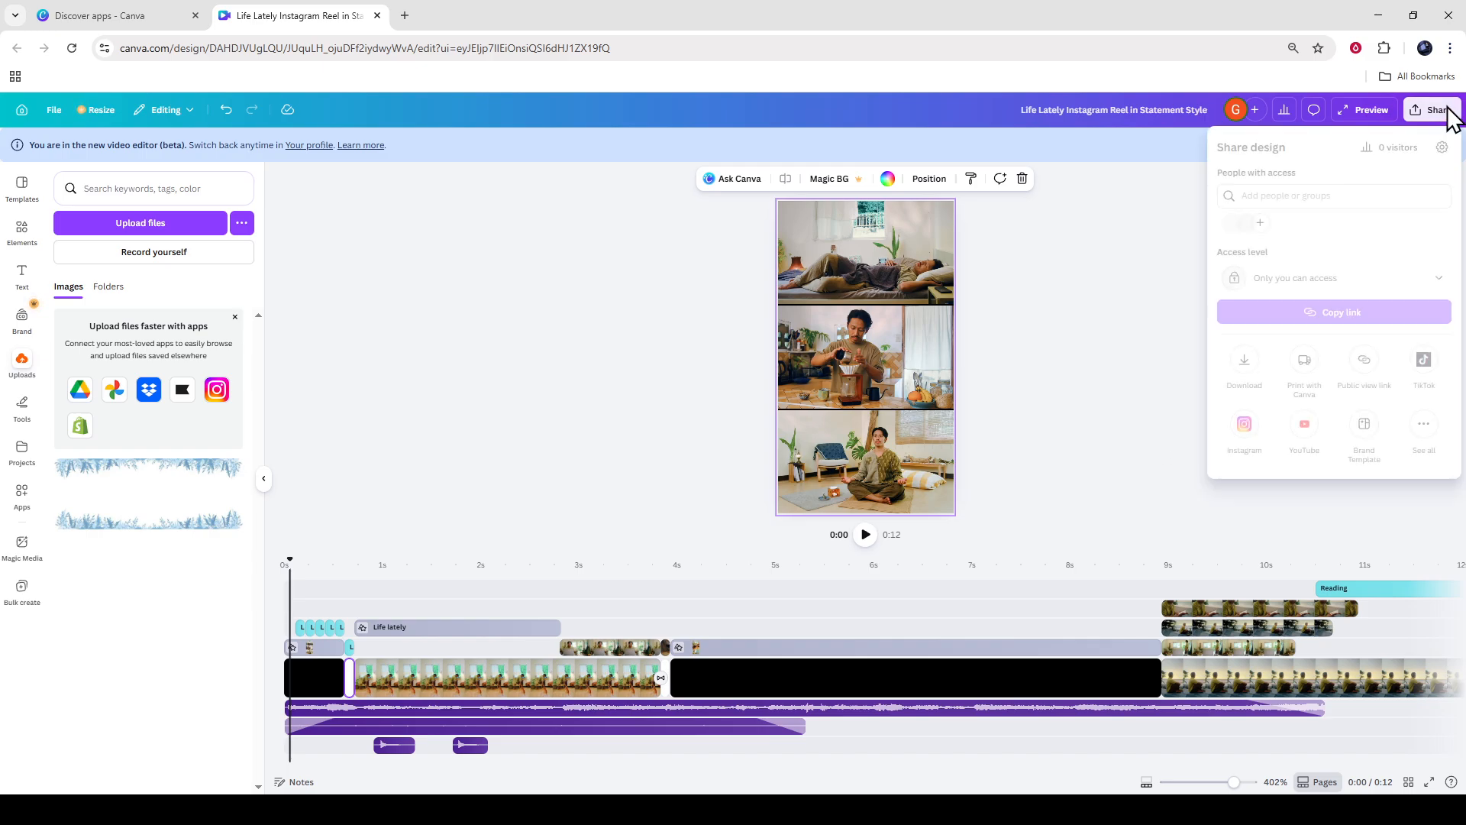
left_click(1244, 359)
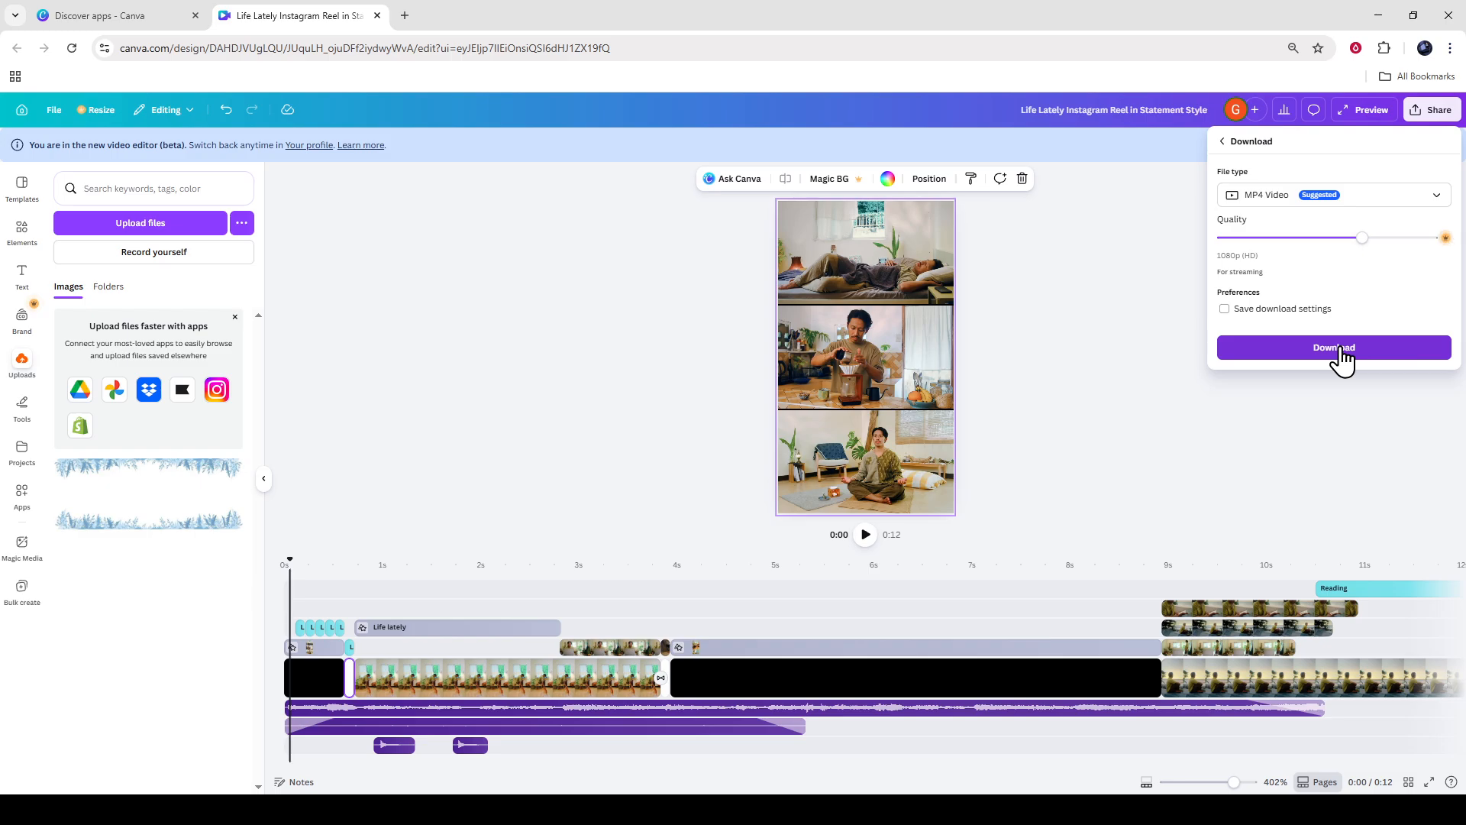
left_click(1338, 350)
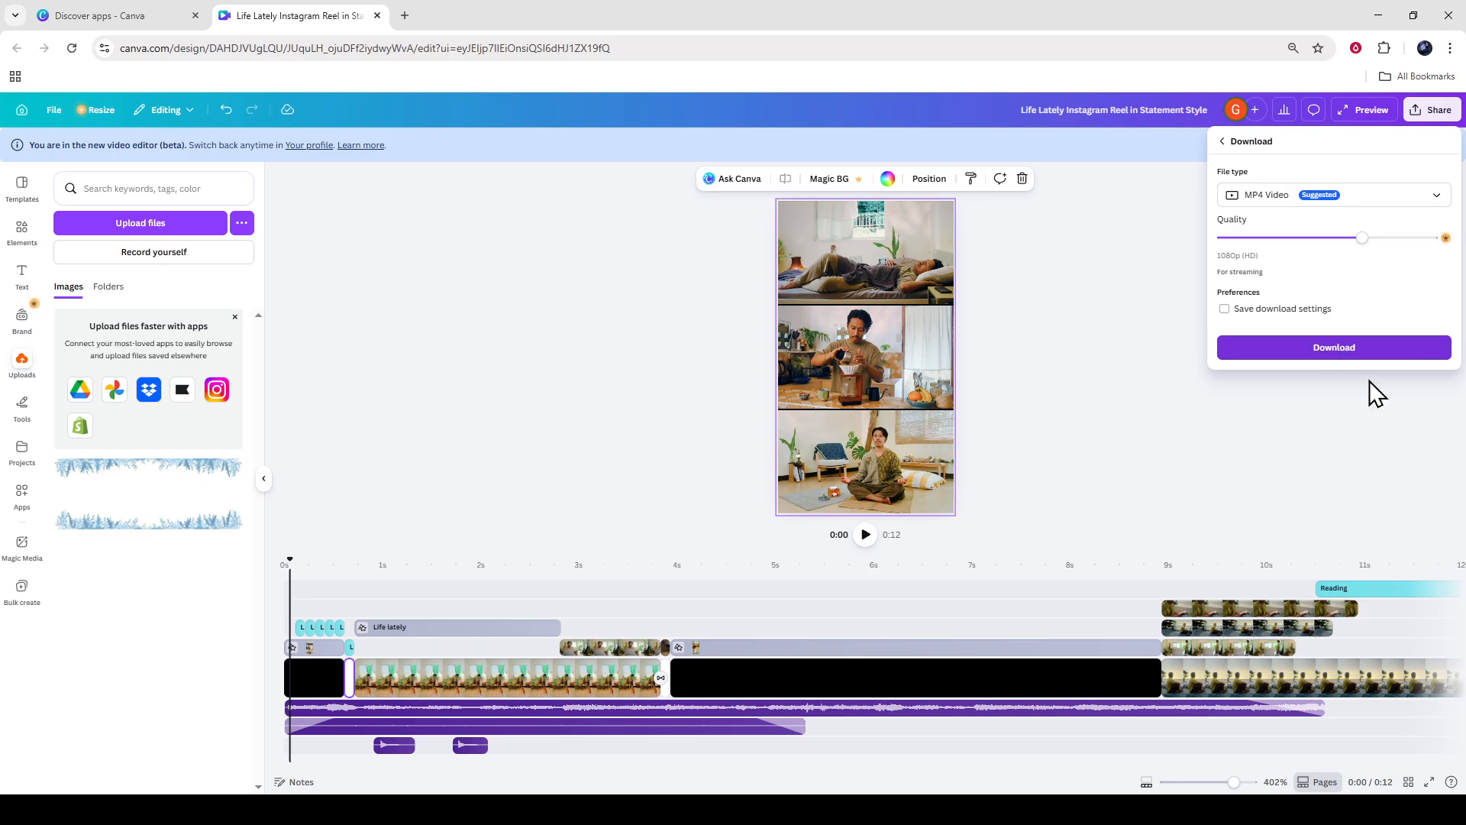
left_click(1346, 414)
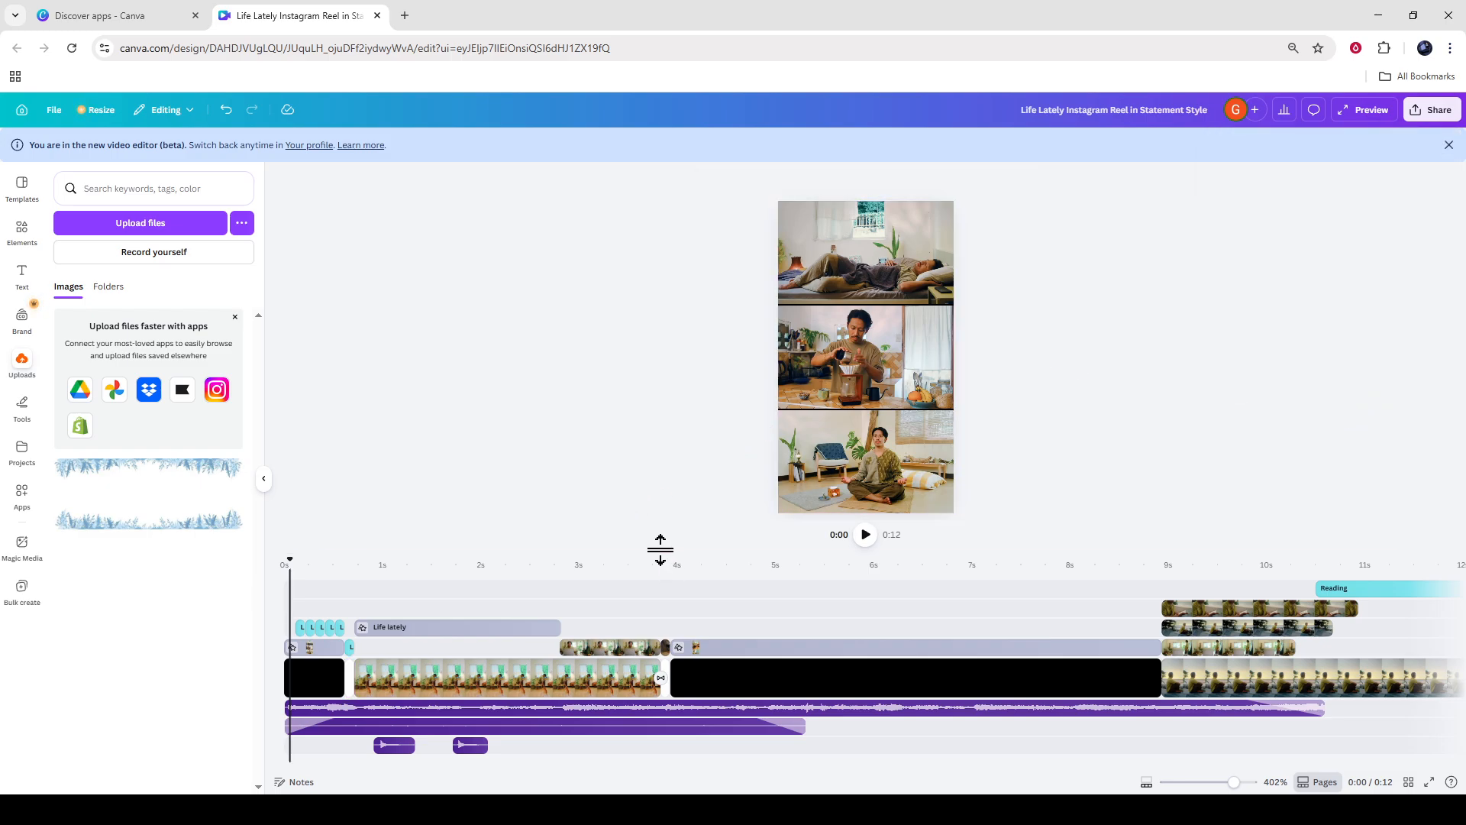
left_click_drag(662, 555, 658, 691)
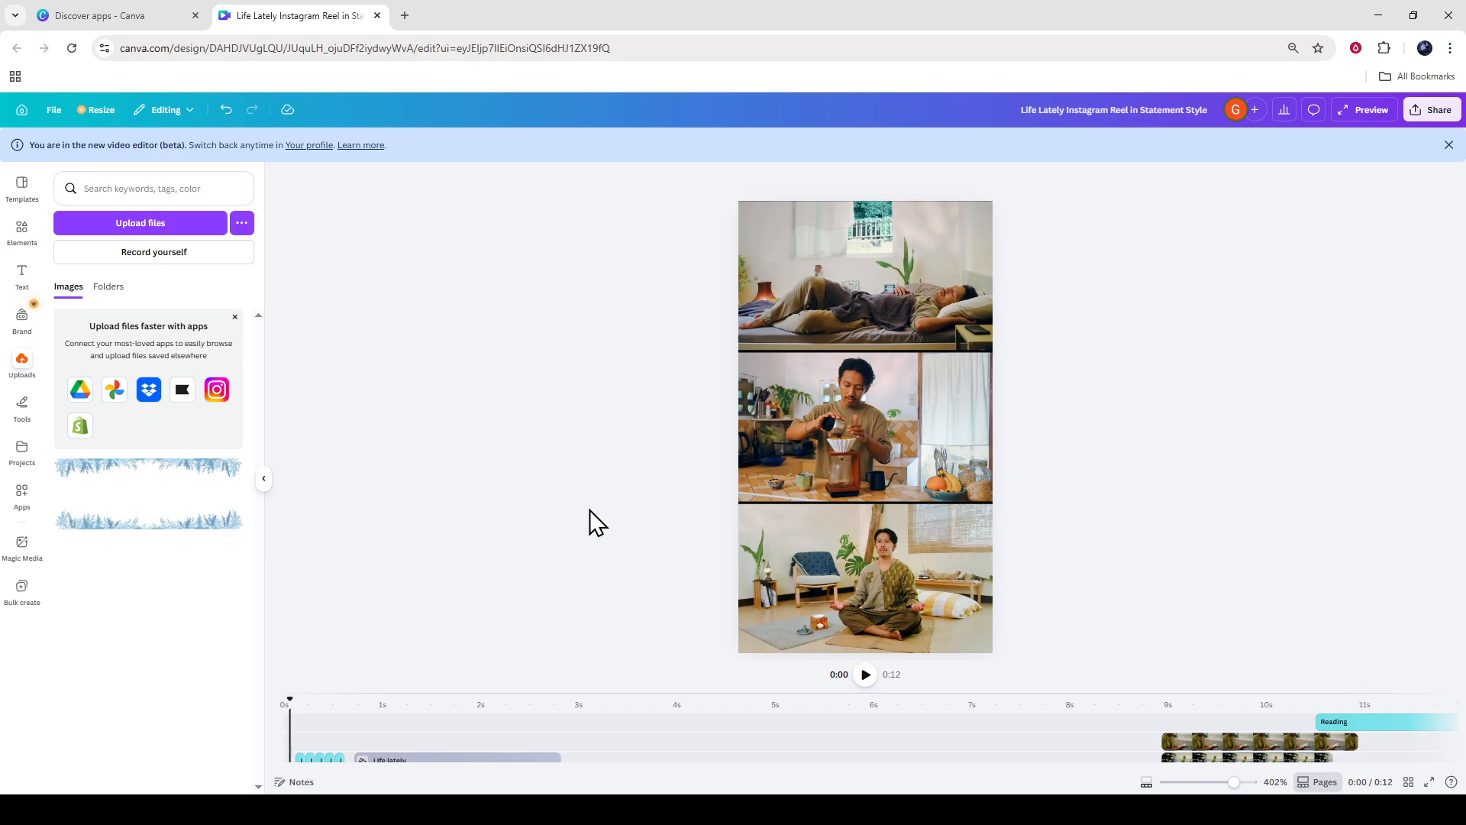